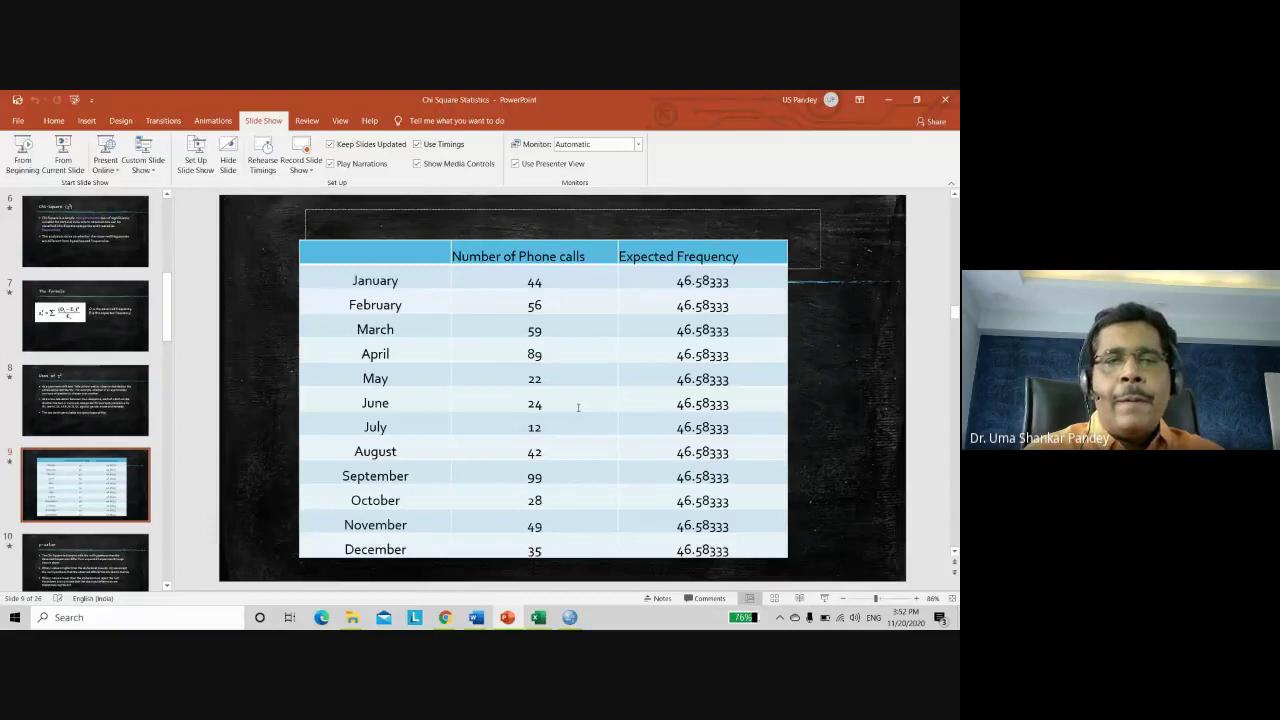
- Switch to the Chi Square Test workbook in Excel, show its Phone Calls sheet, and maximize the window
mouse_move(548, 625)
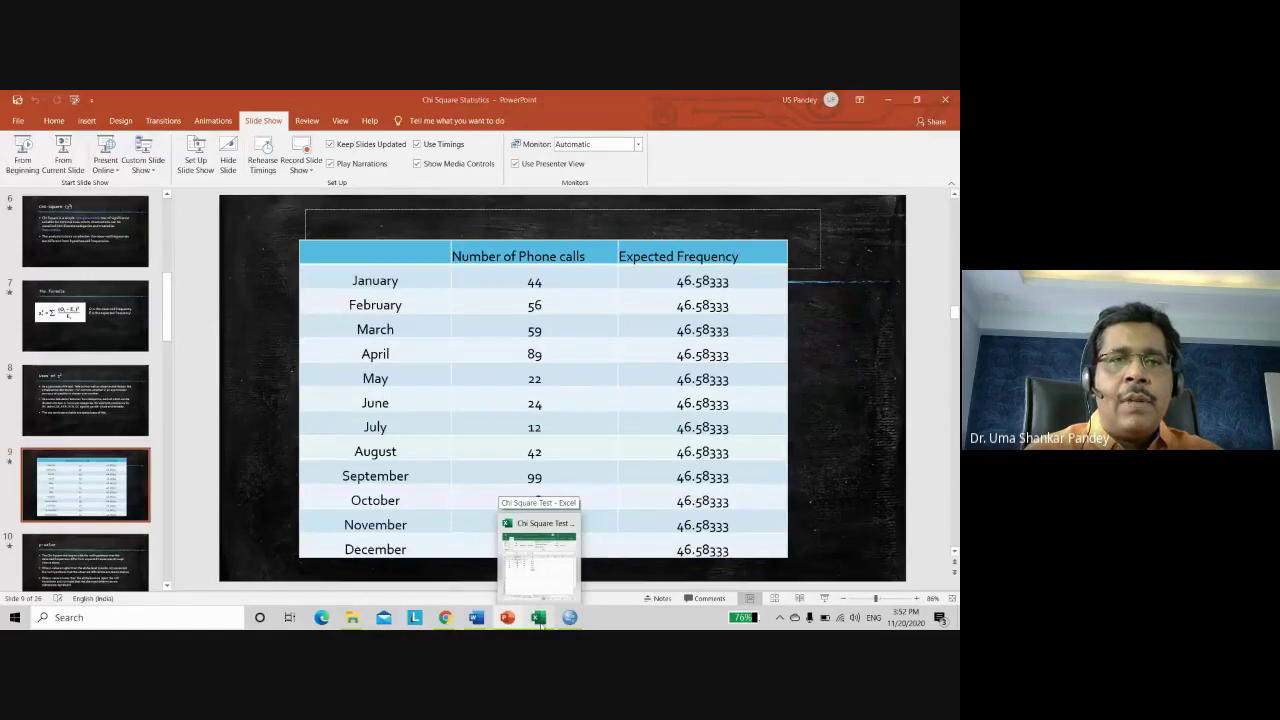
click(541, 620)
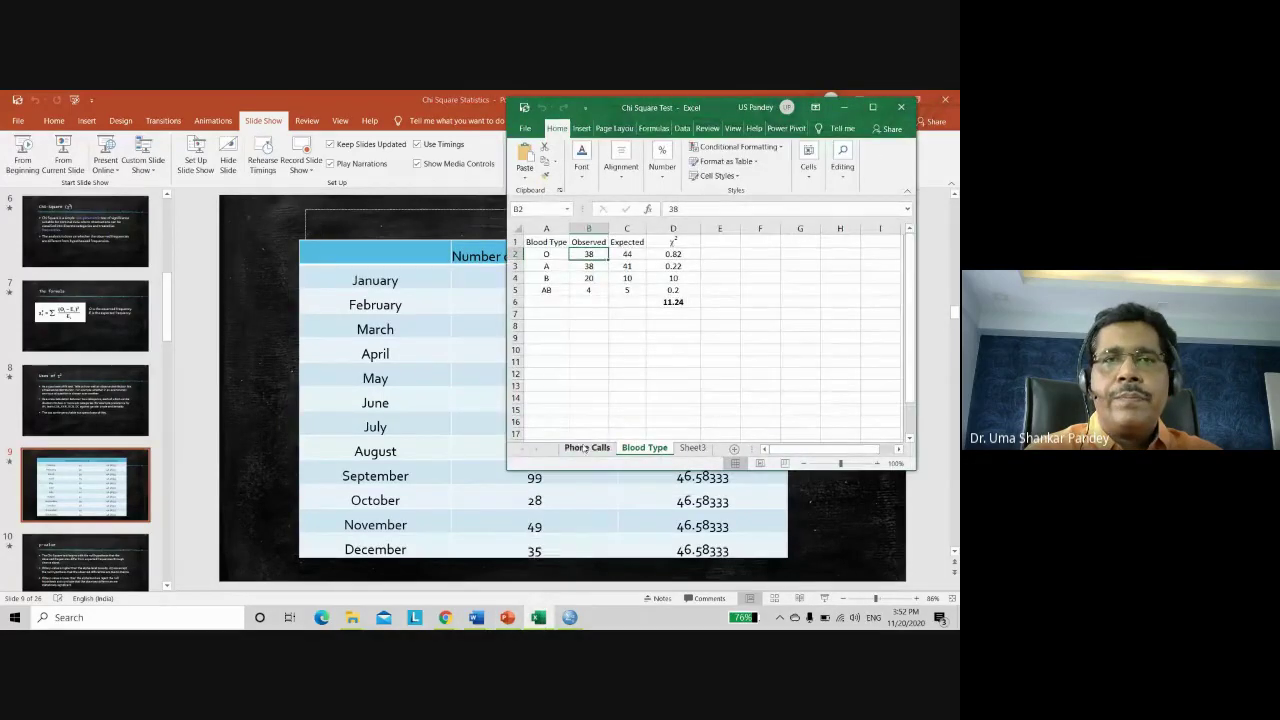
click(585, 449)
click(872, 108)
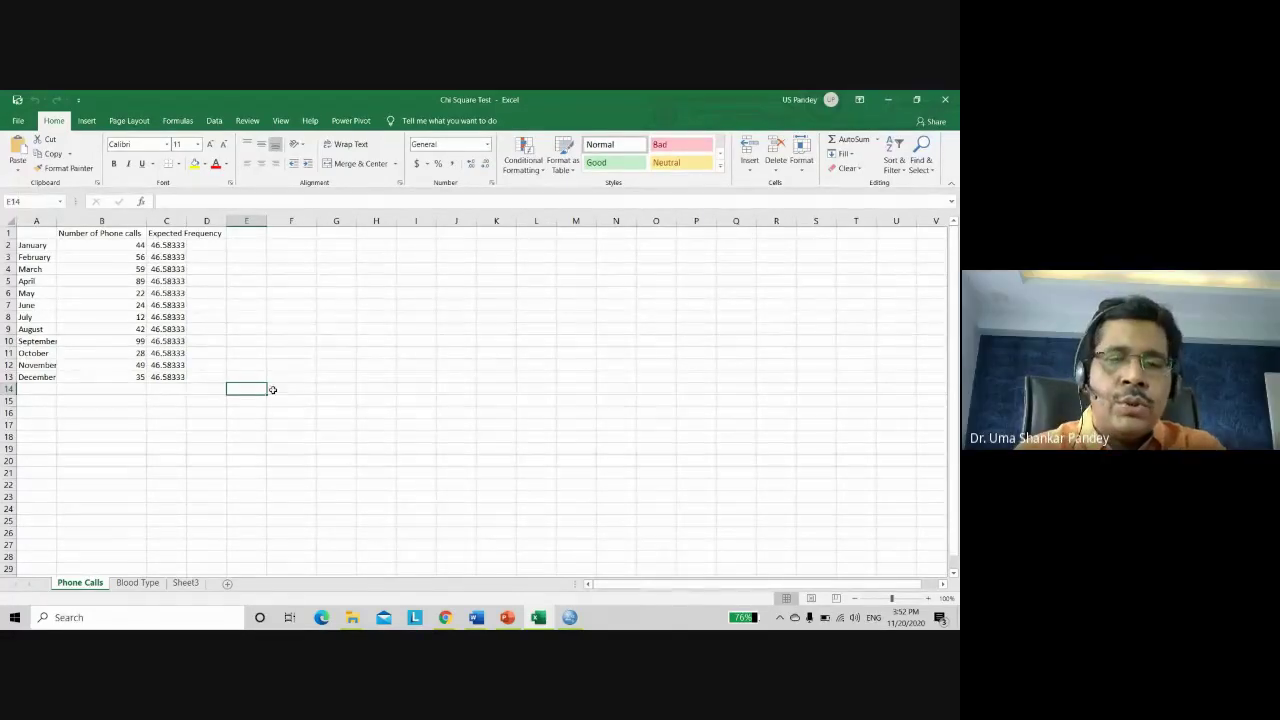
- Magnify the screen to 200% and put the Magnifier window out of the way
key(super+plus)
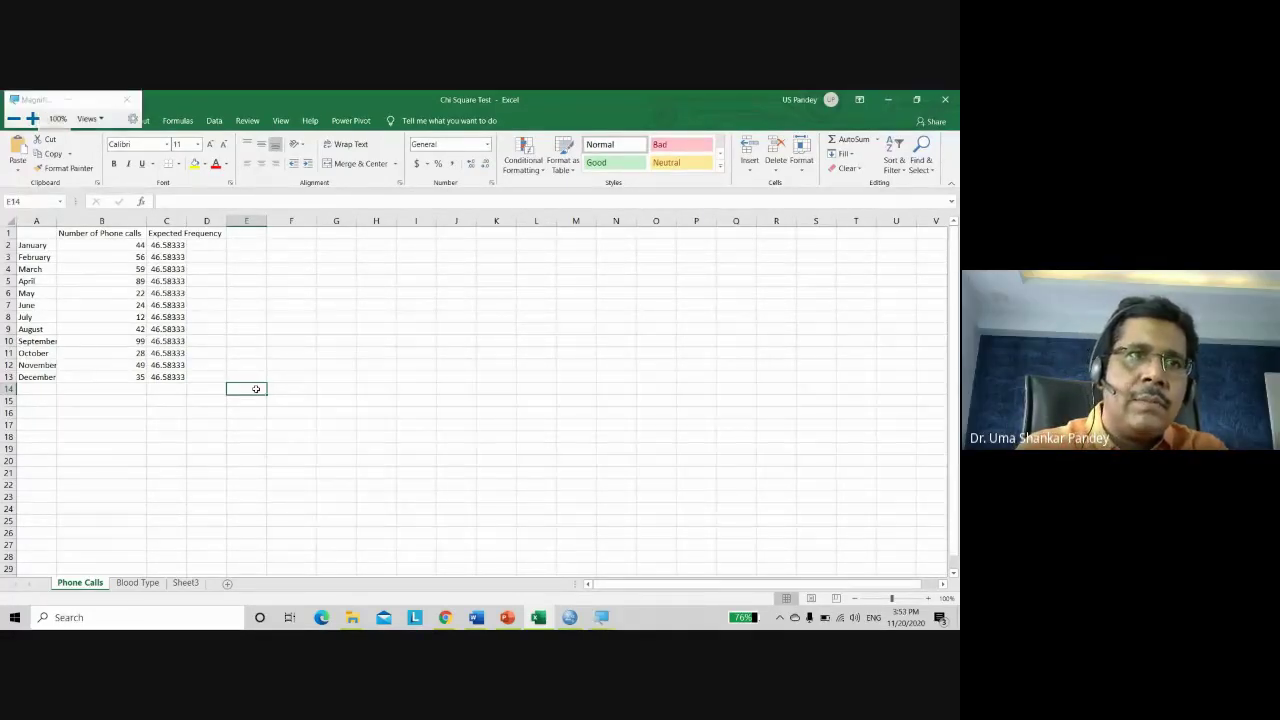
key(super+plus)
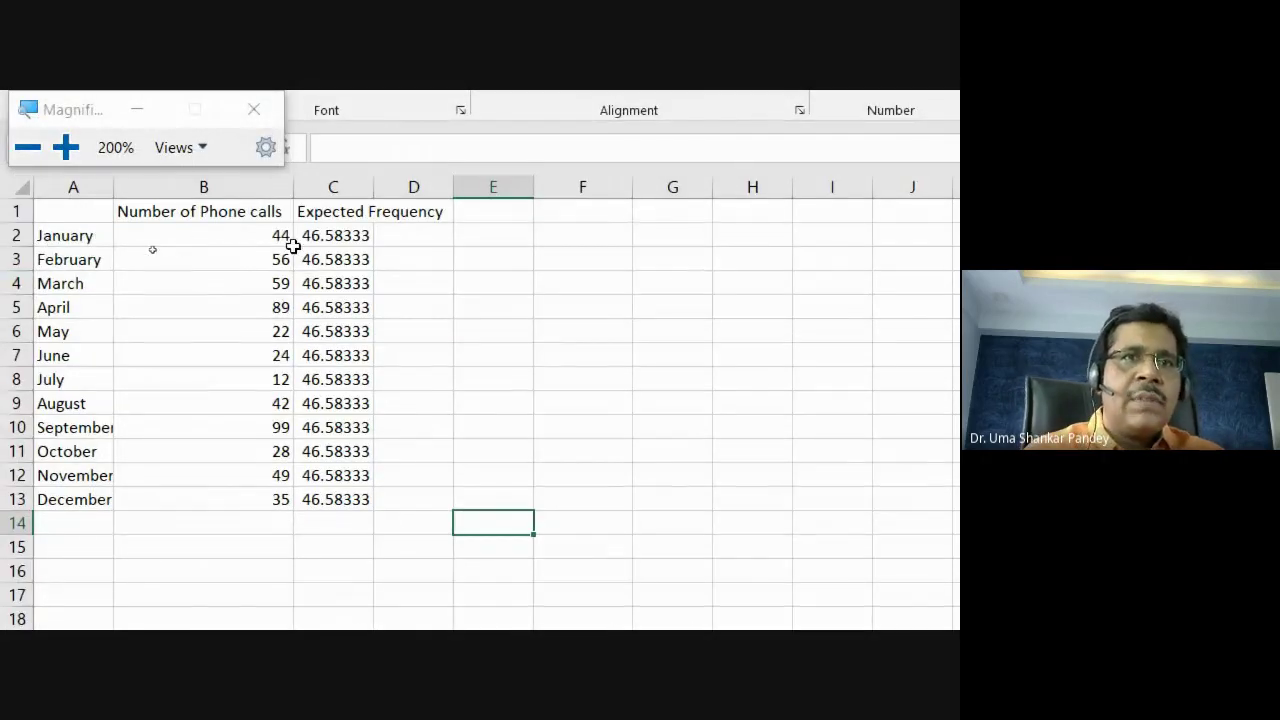
click(131, 113)
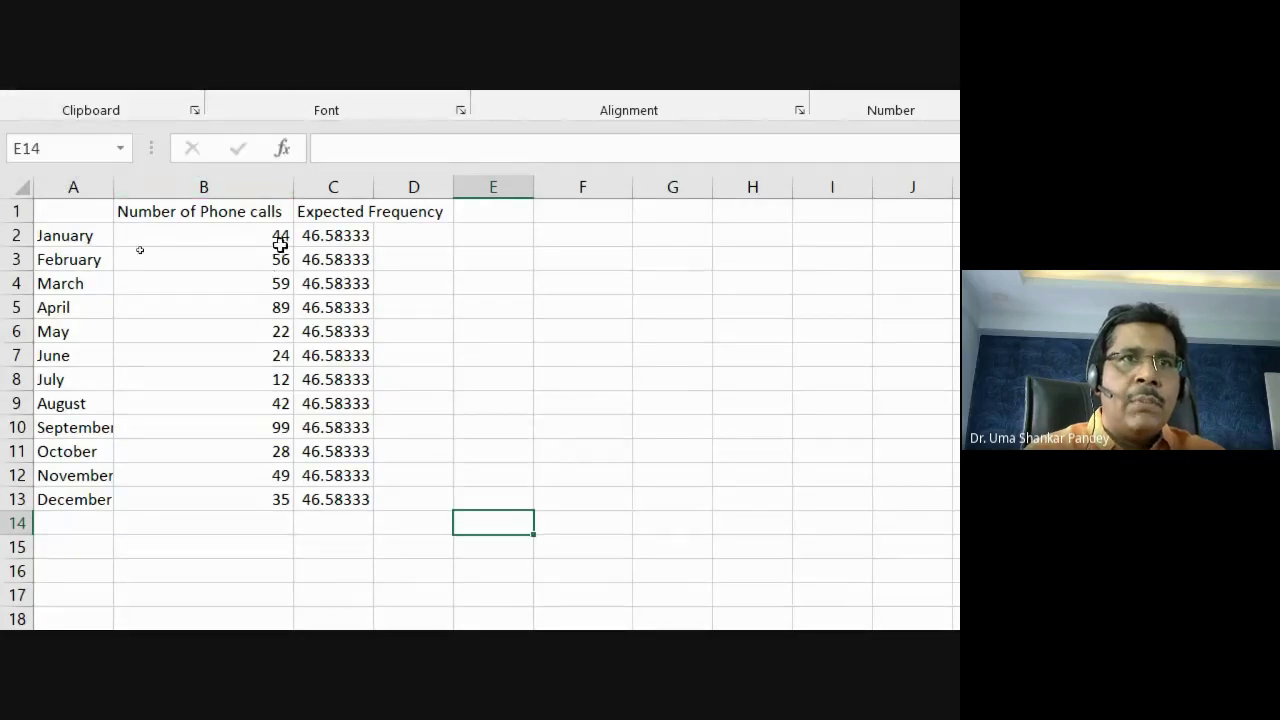
- Examine January's observed call count and the formula behind its expected frequency
click(249, 227)
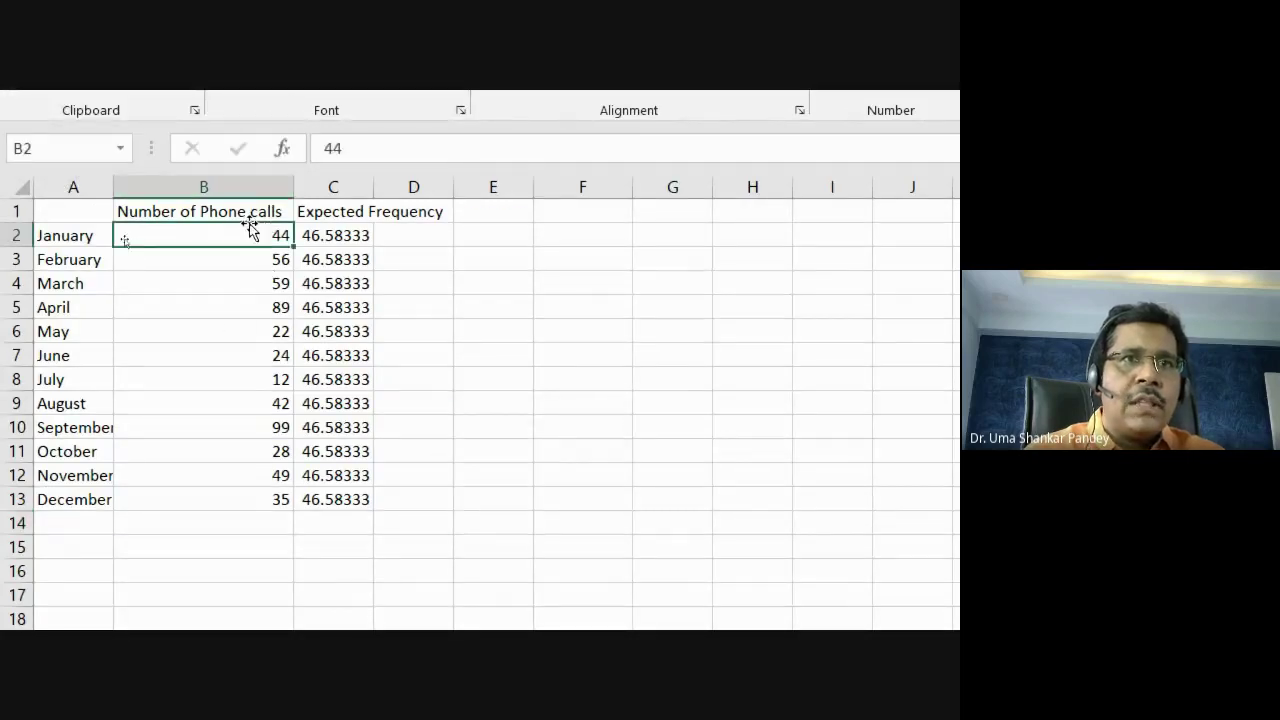
click(340, 245)
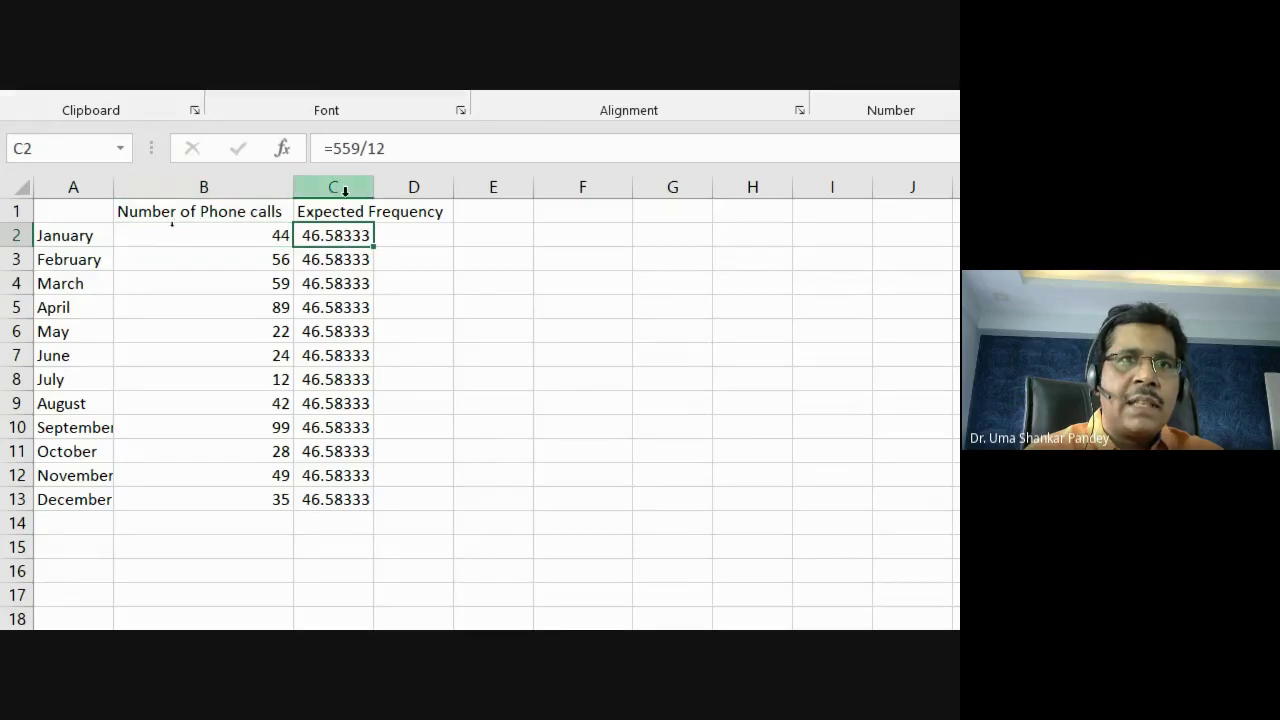
click(243, 522)
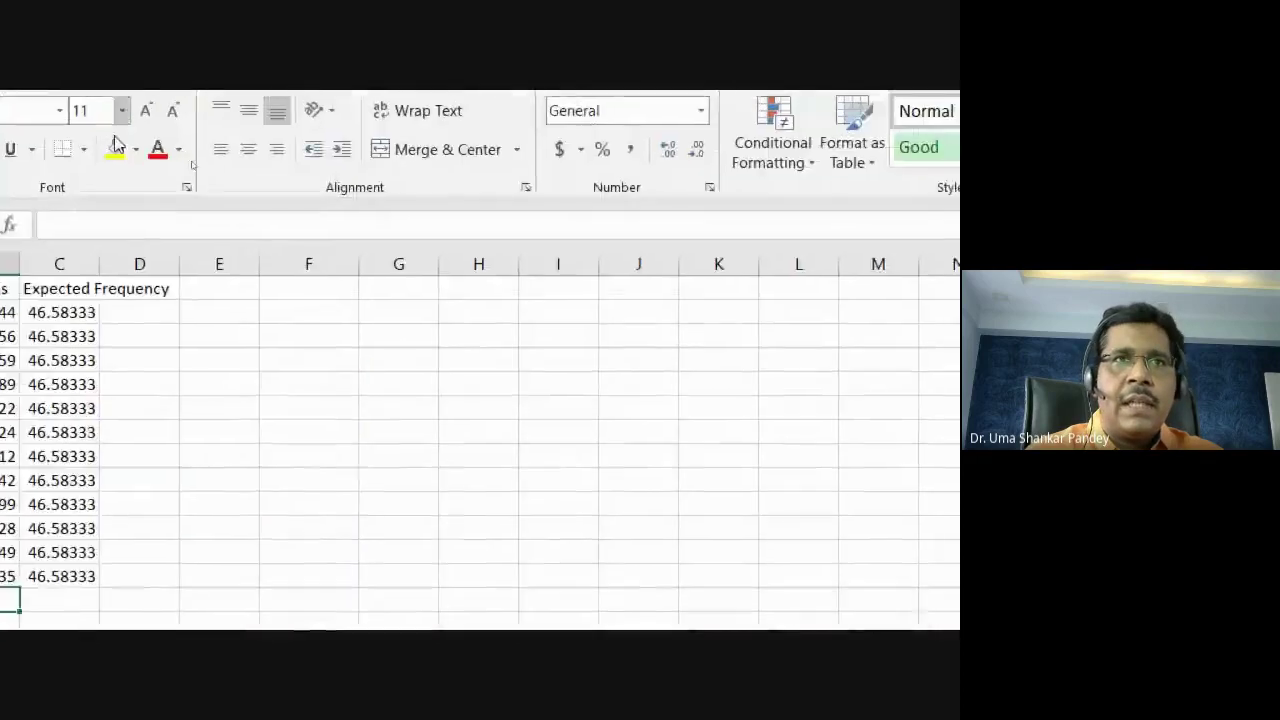
click(144, 251)
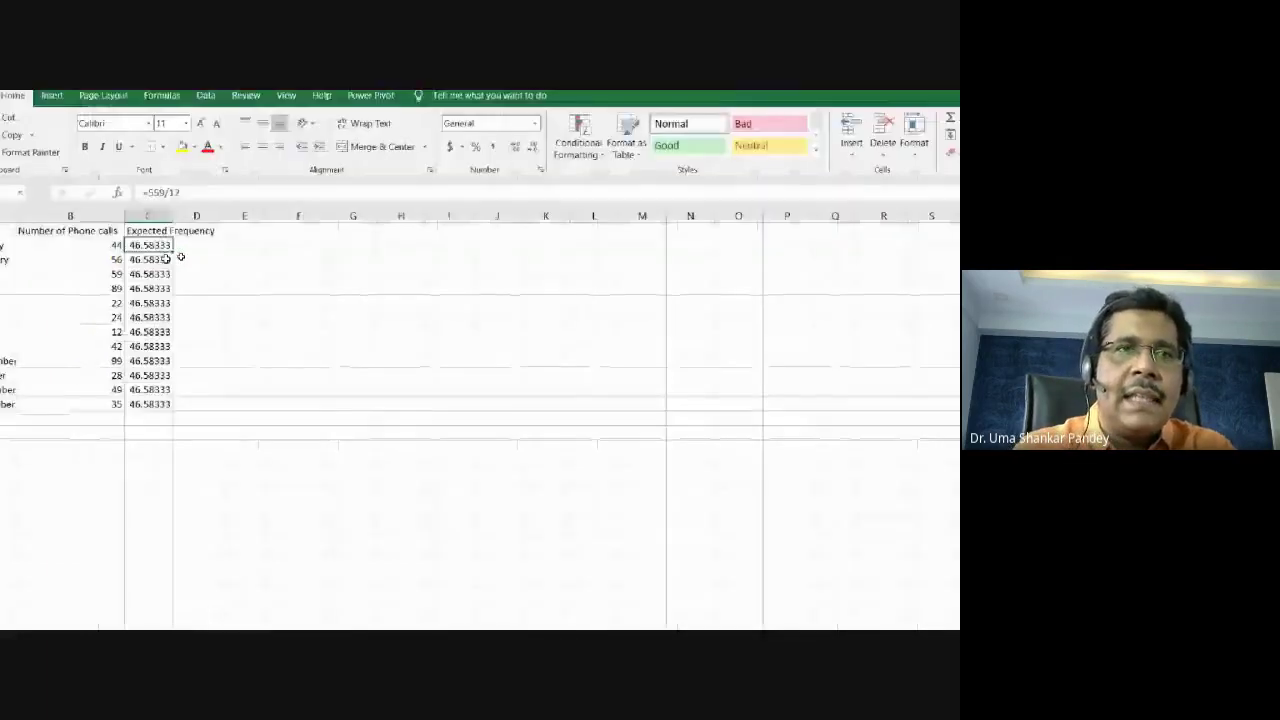
- Enter =CHISQ.TEST(B2:B13, C2:C13) in cell E5, comparing the observed phone calls with the expected frequencies
click(237, 280)
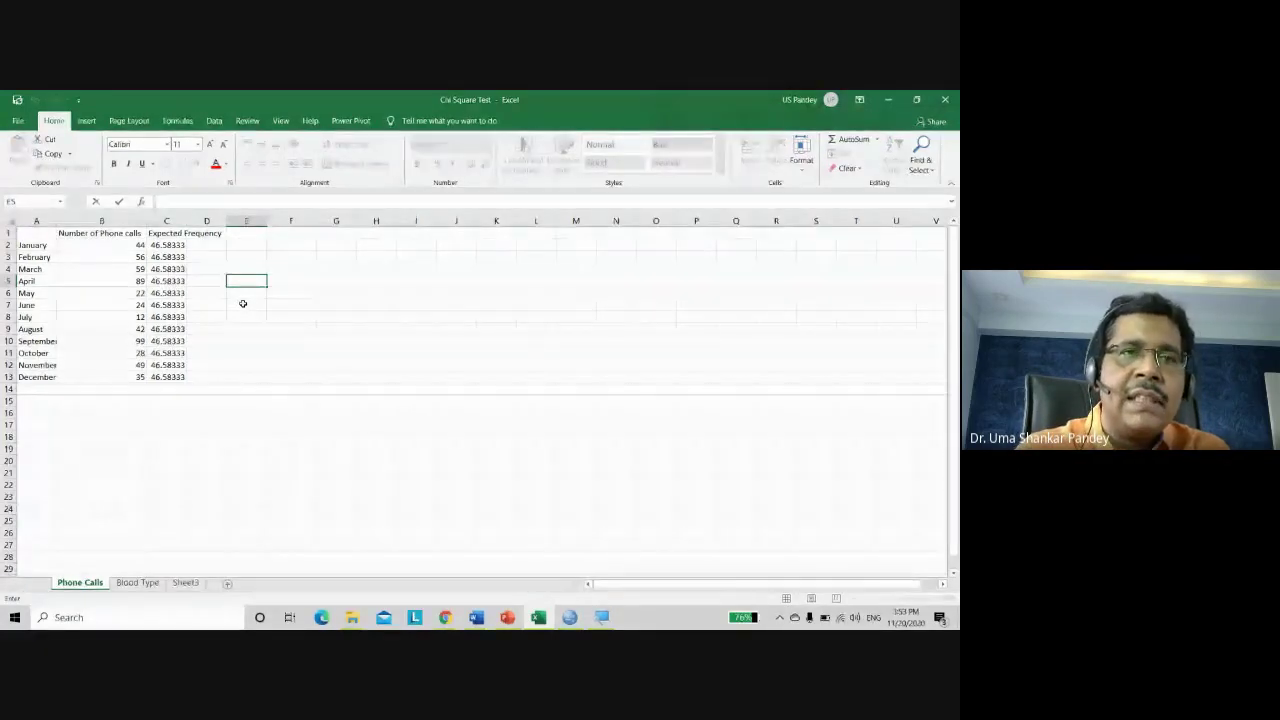
text(=)
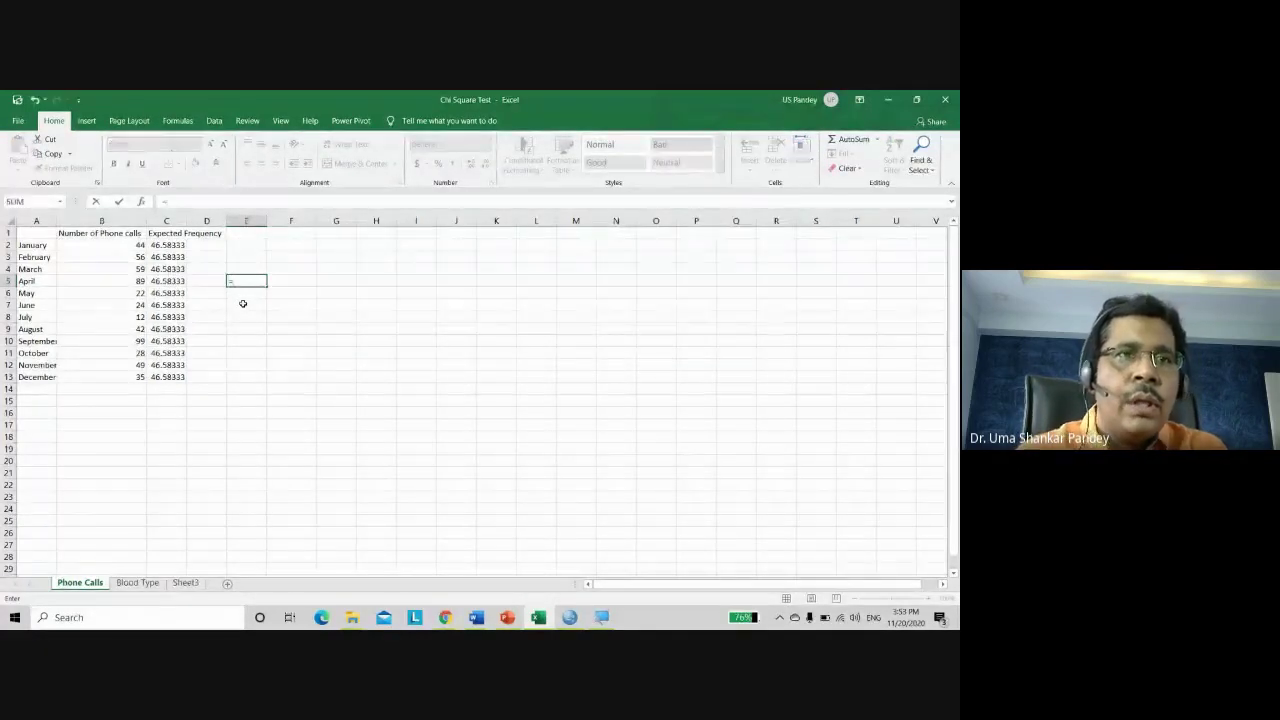
text(ch)
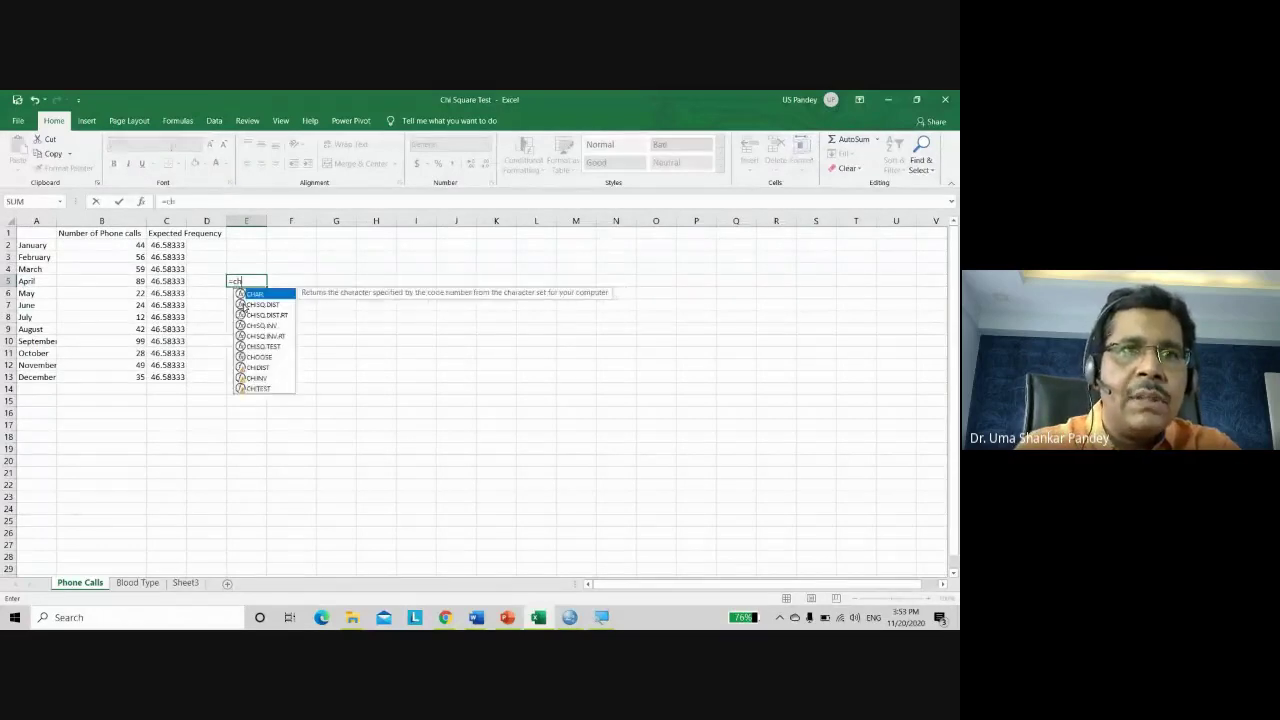
text(i)
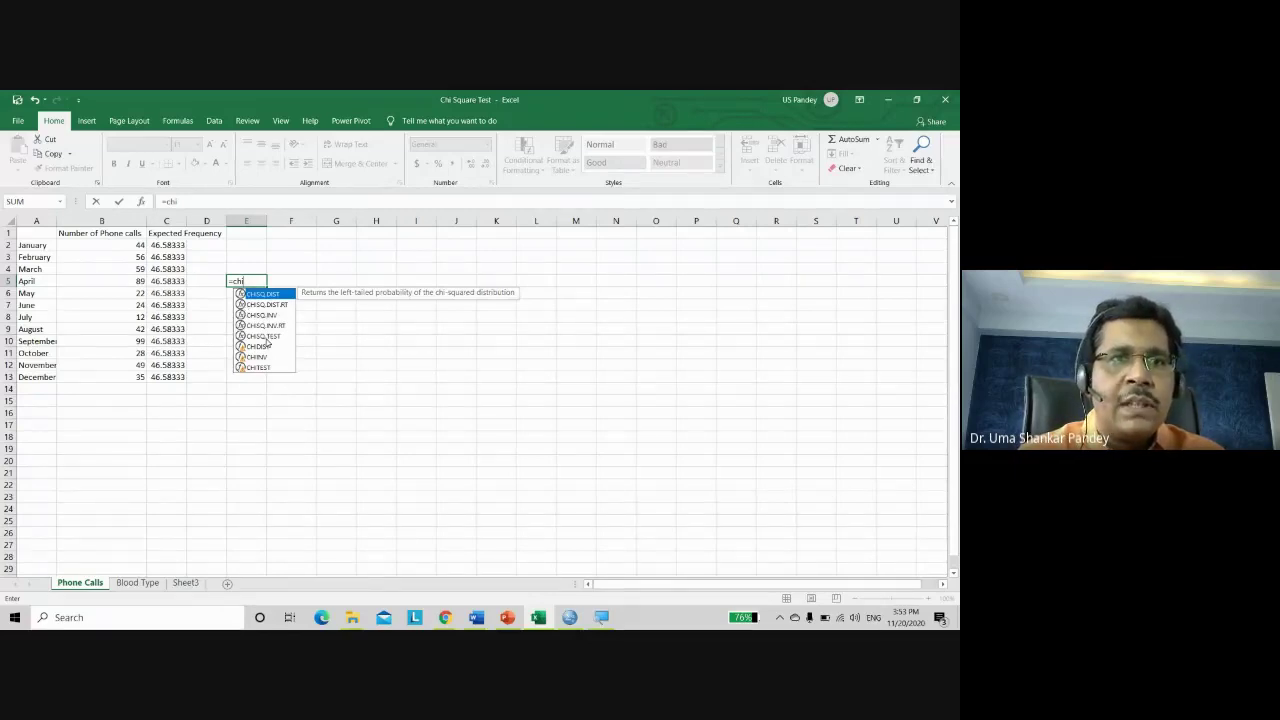
click(267, 339)
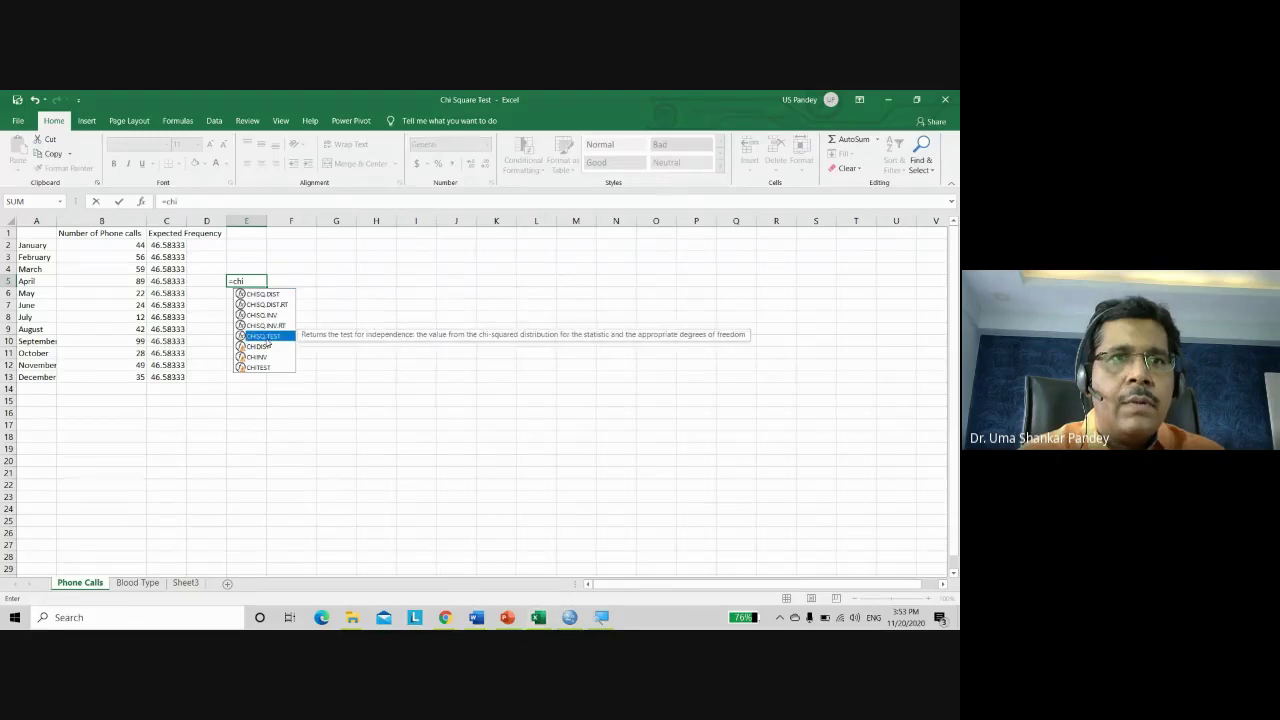
key(Tab)
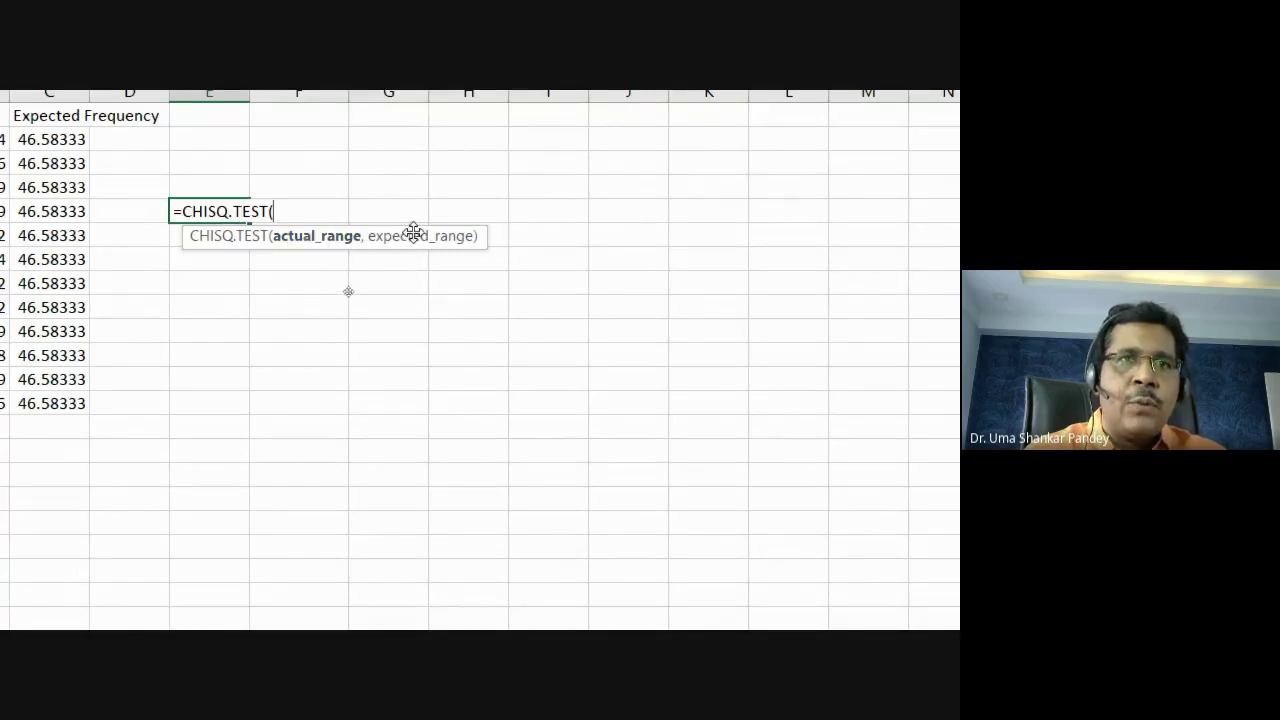
scroll(360, 257, left, 3)
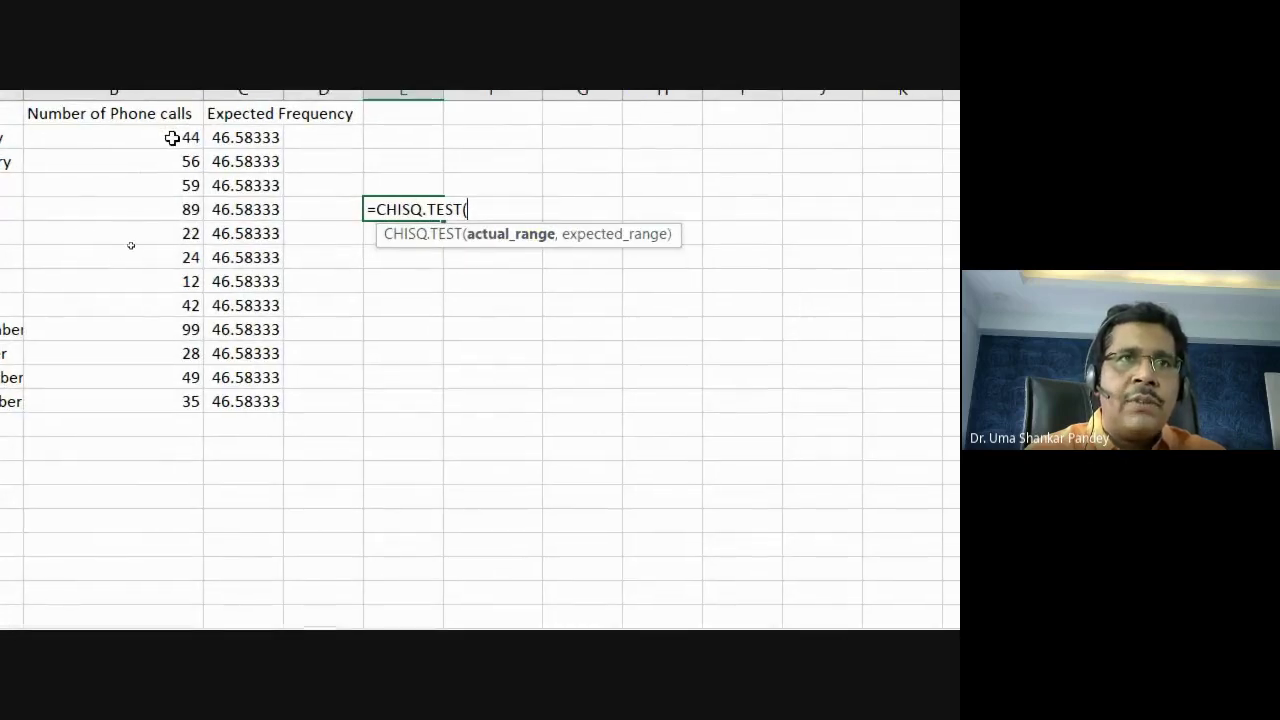
click(172, 136)
drag(172, 137, 159, 426)
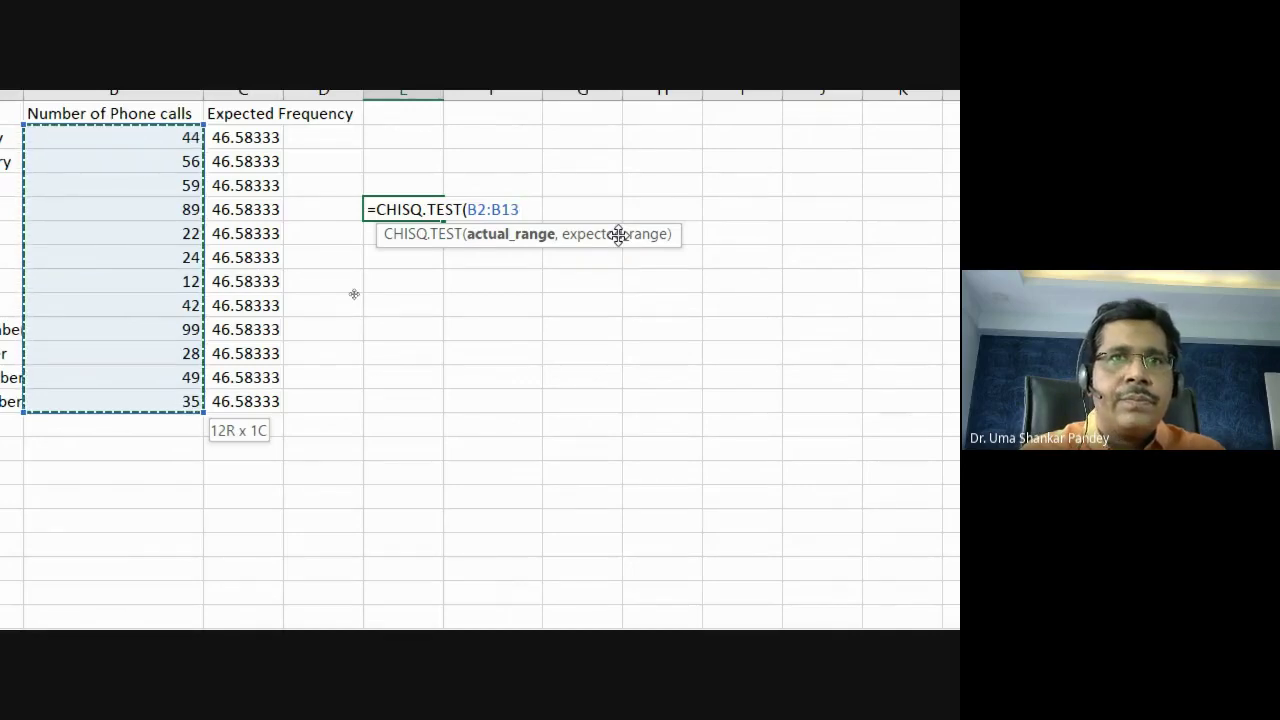
text(,)
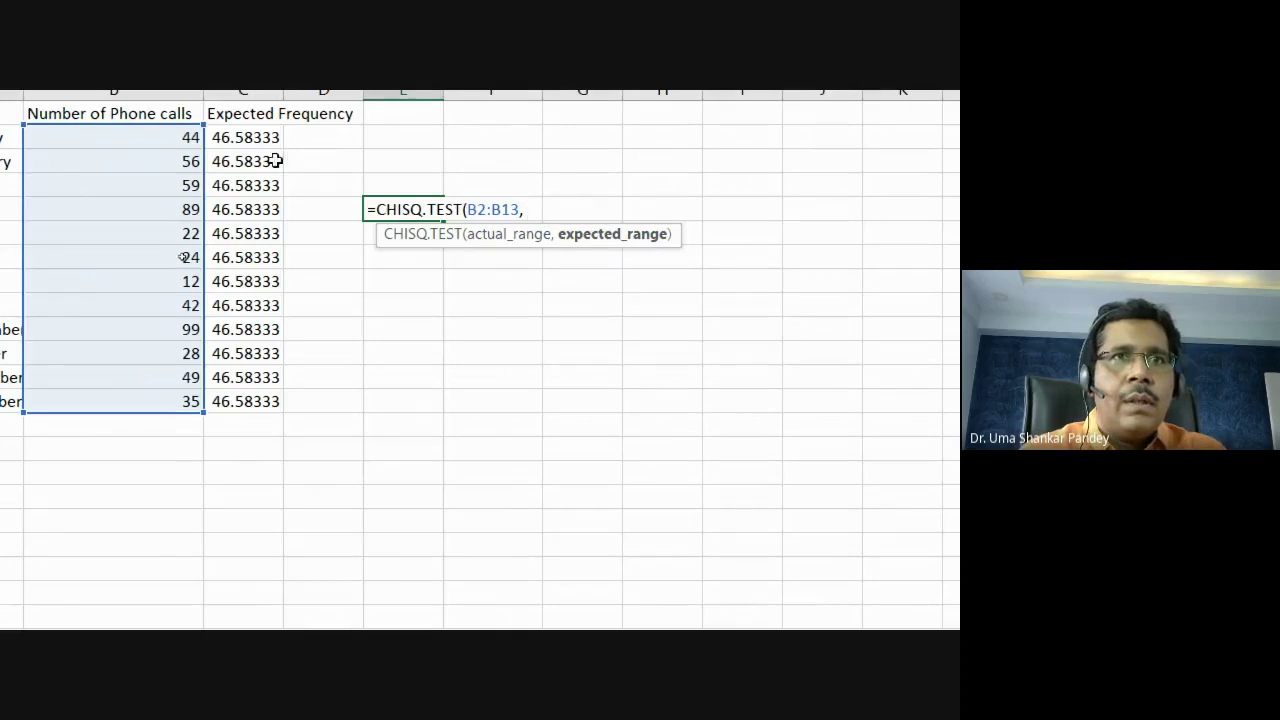
click(237, 139)
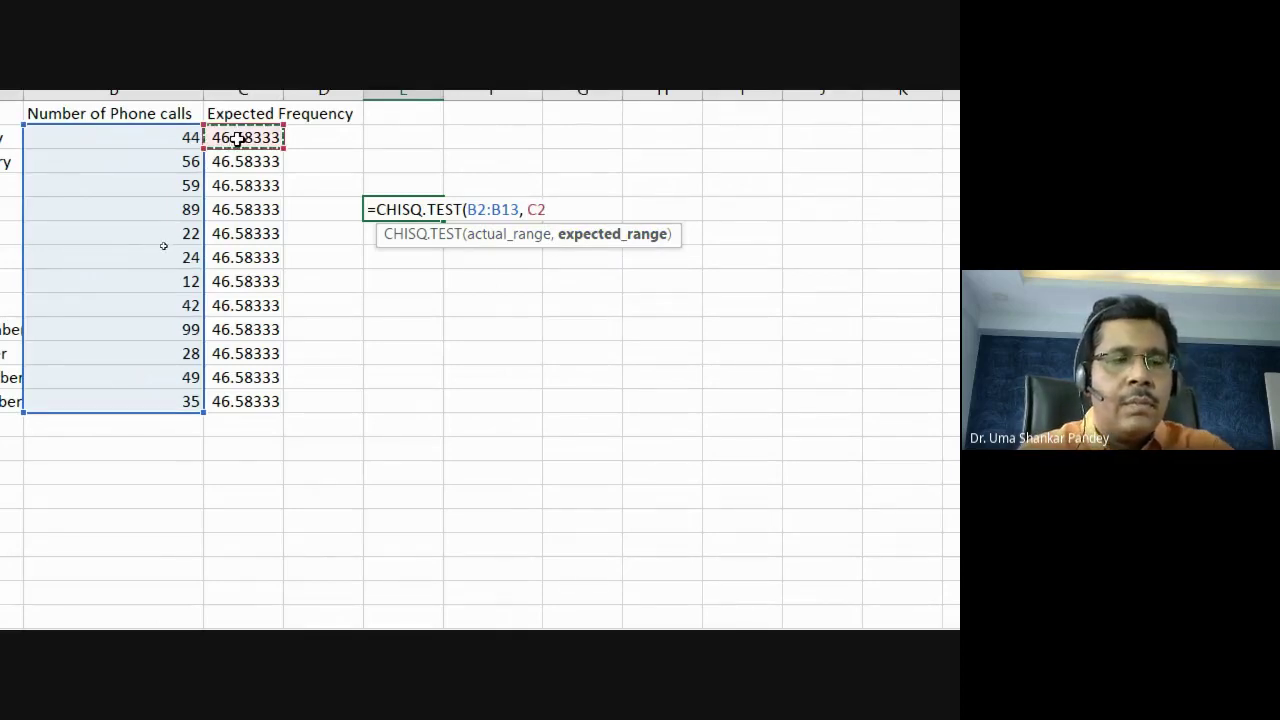
drag(245, 408, 248, 415)
text())
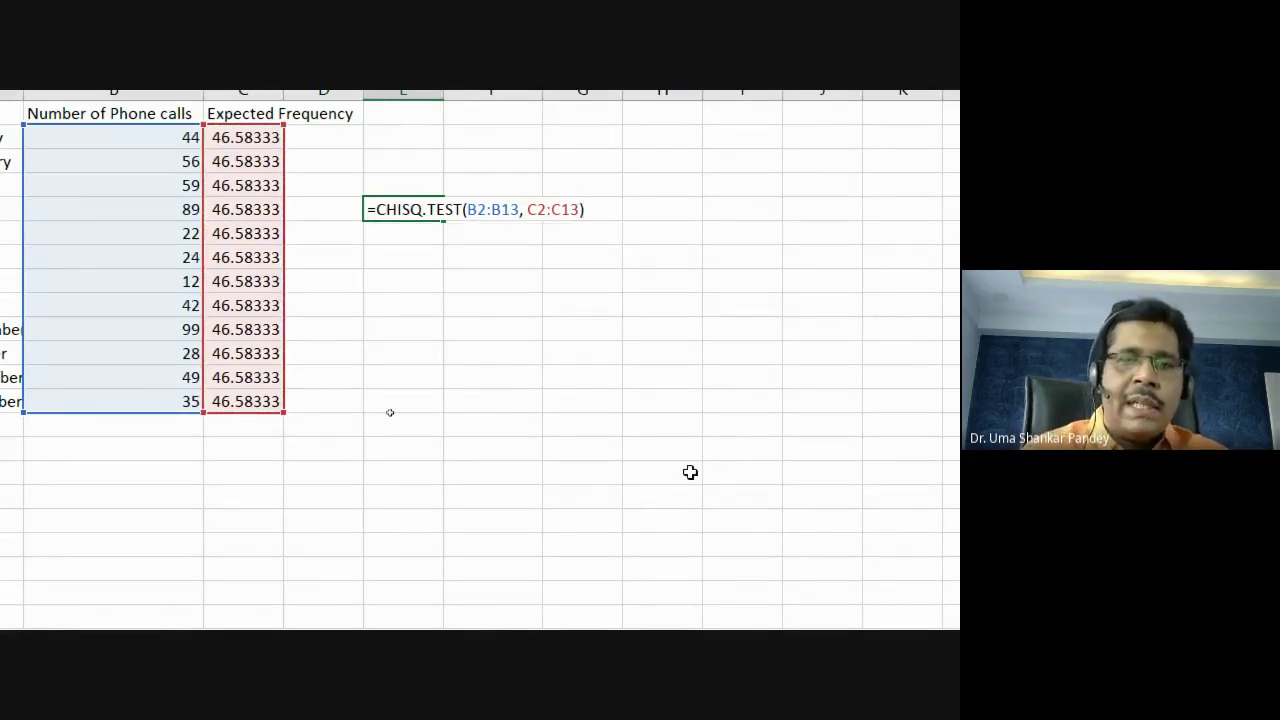
key(Return)
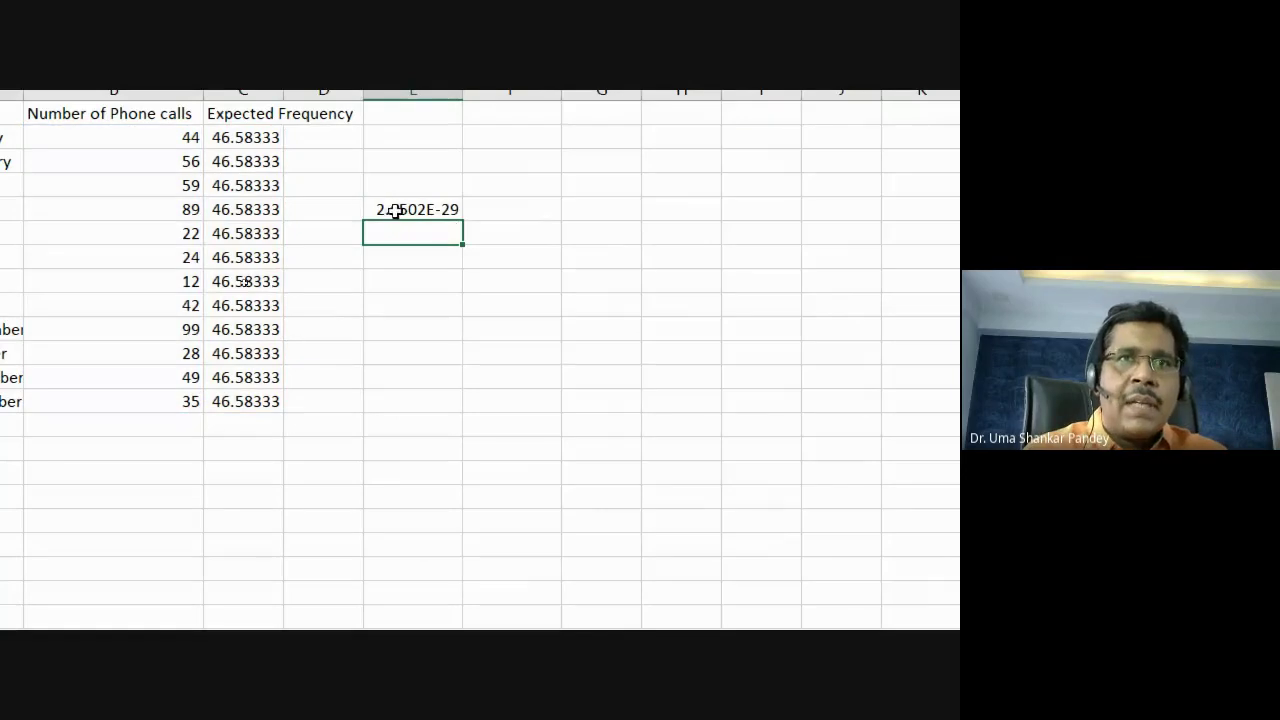
click(416, 204)
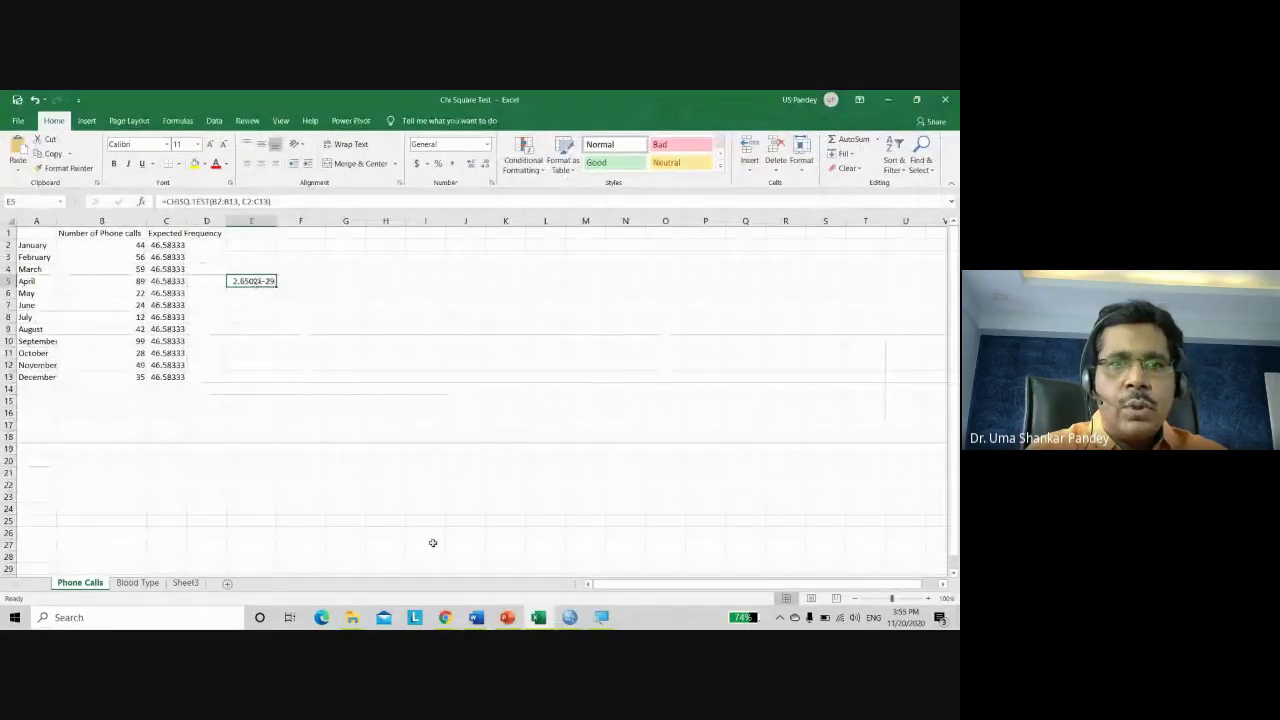
- Switch to the Chi Square Statistics presentation in PowerPoint and start the slide show from the phone calls table slide
click(507, 620)
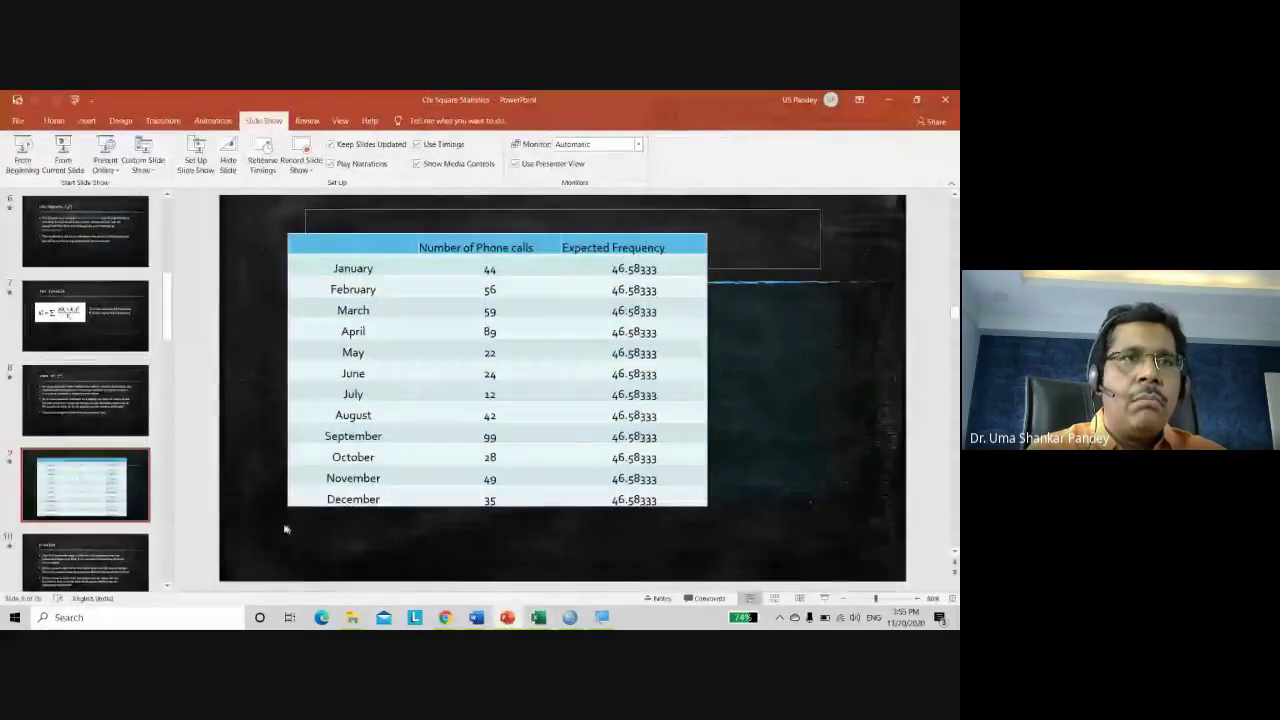
click(63, 155)
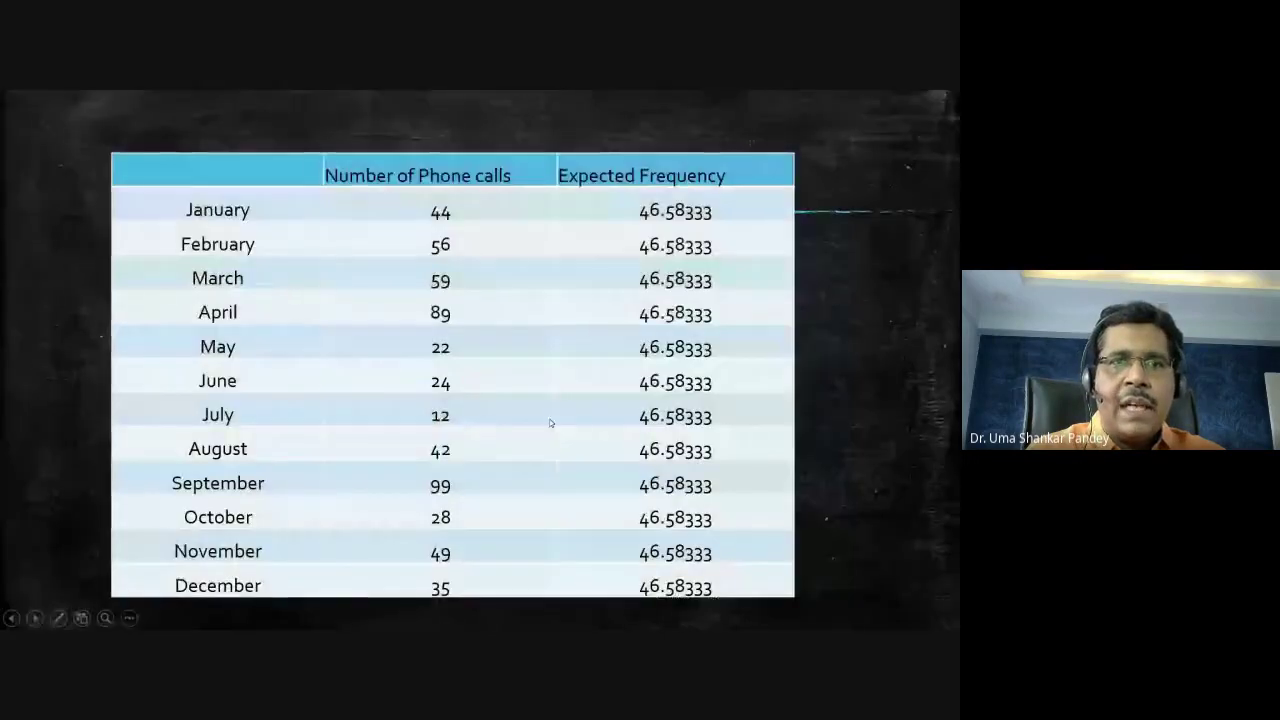
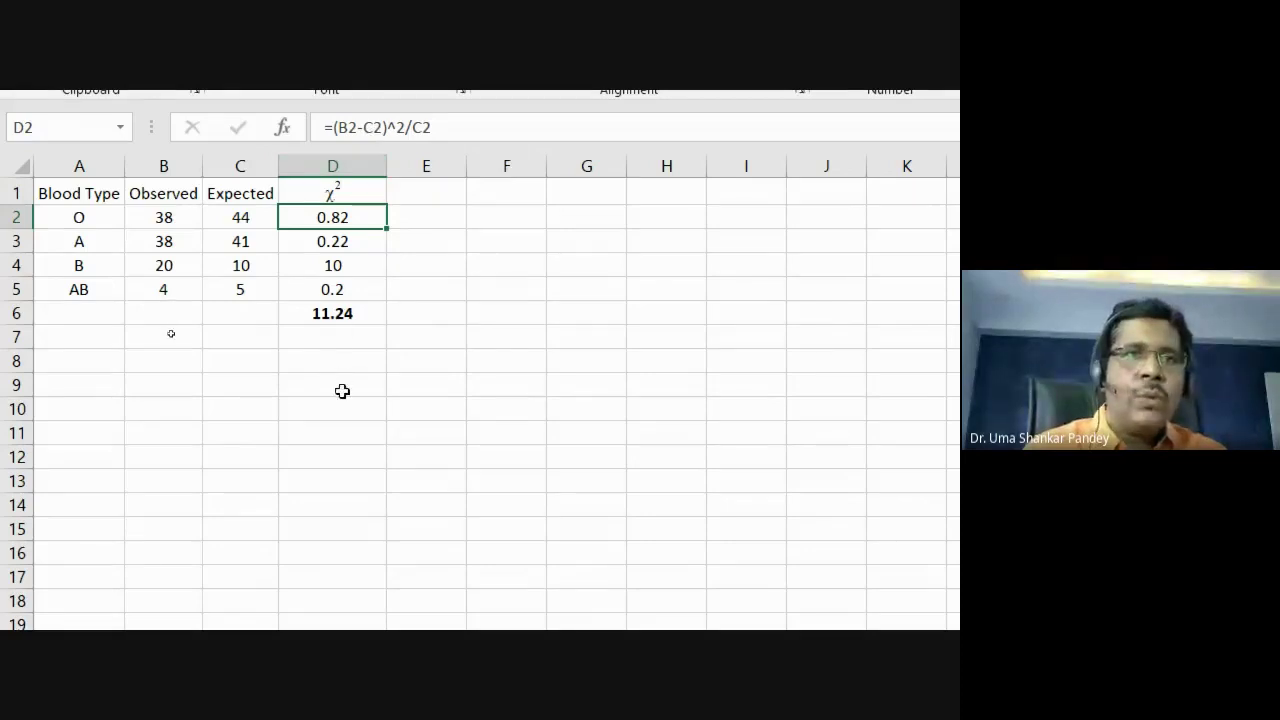
- Enter =CHISQ.TEST(B2:B5, C2:C5) in cell F5, comparing the observed blood type counts with the expected ones
click(467, 405)
click(501, 357)
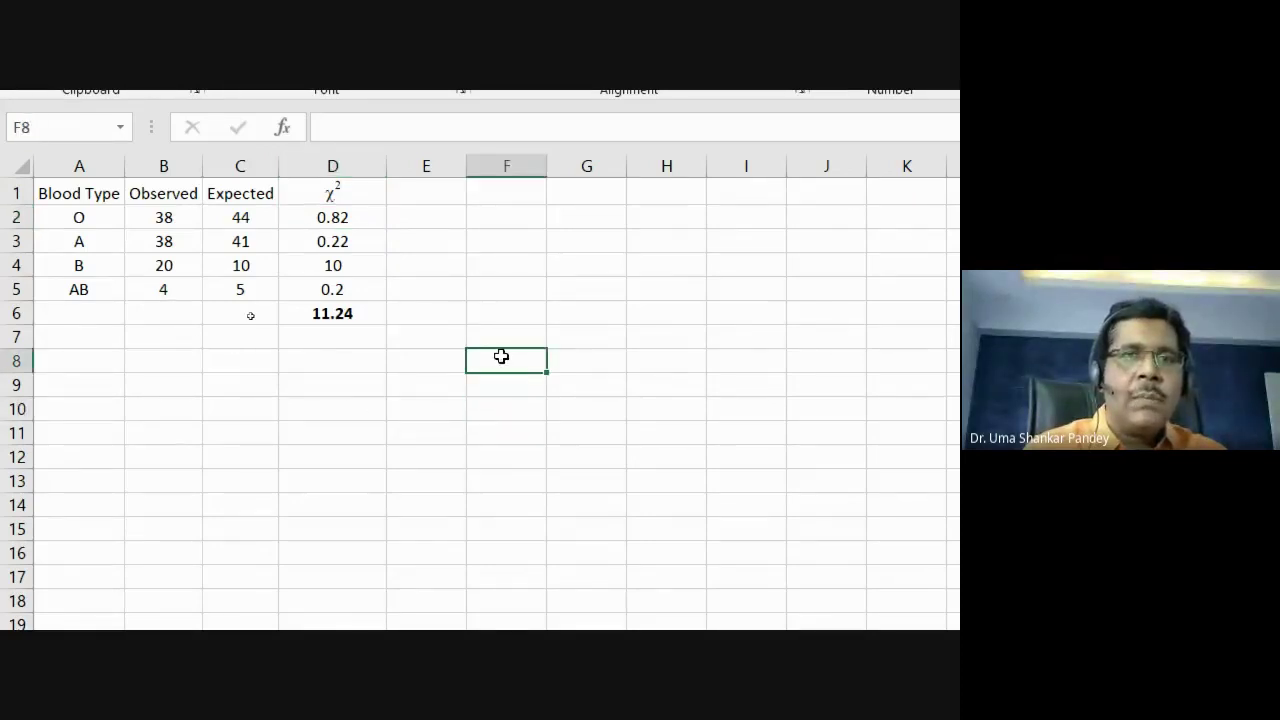
click(500, 286)
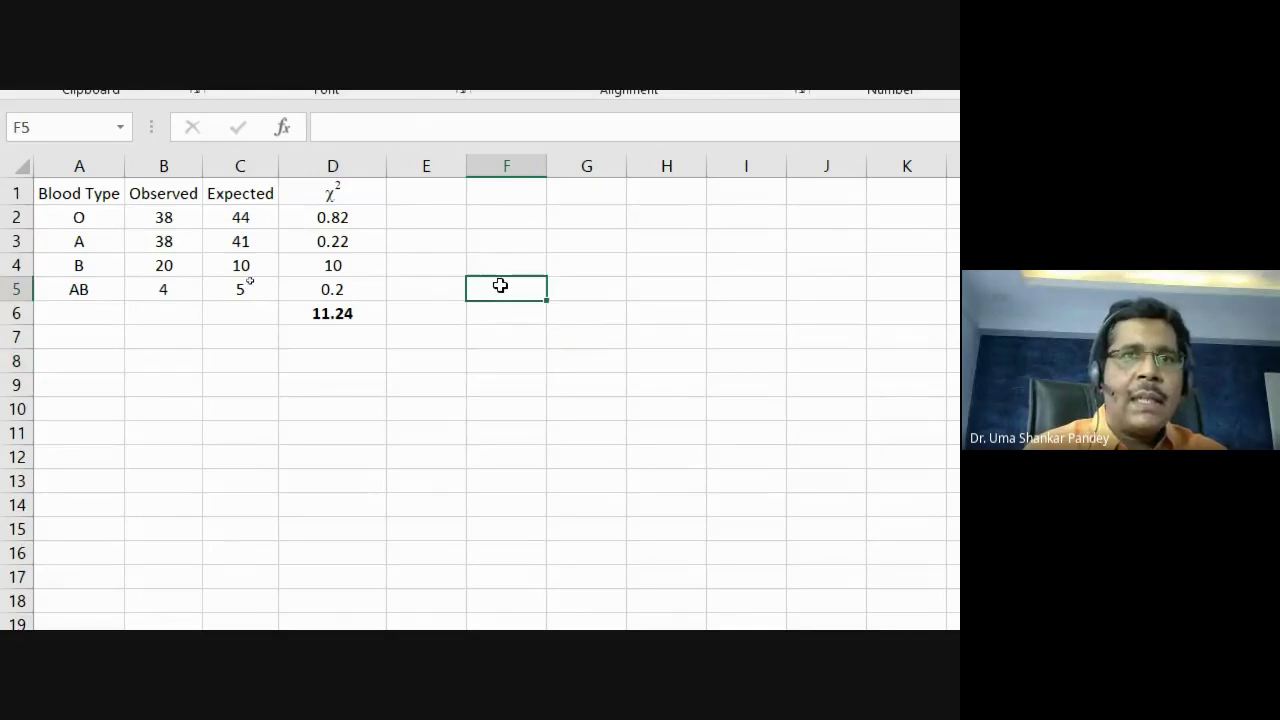
text(=c)
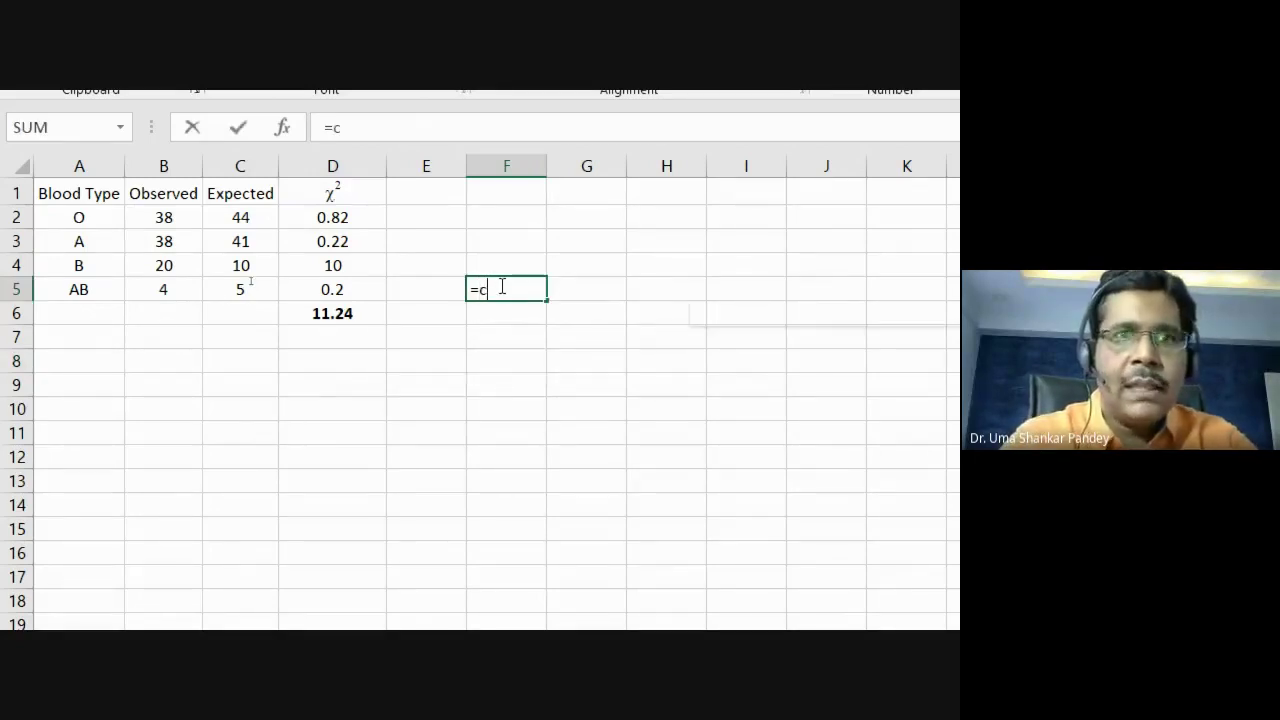
text(hi)
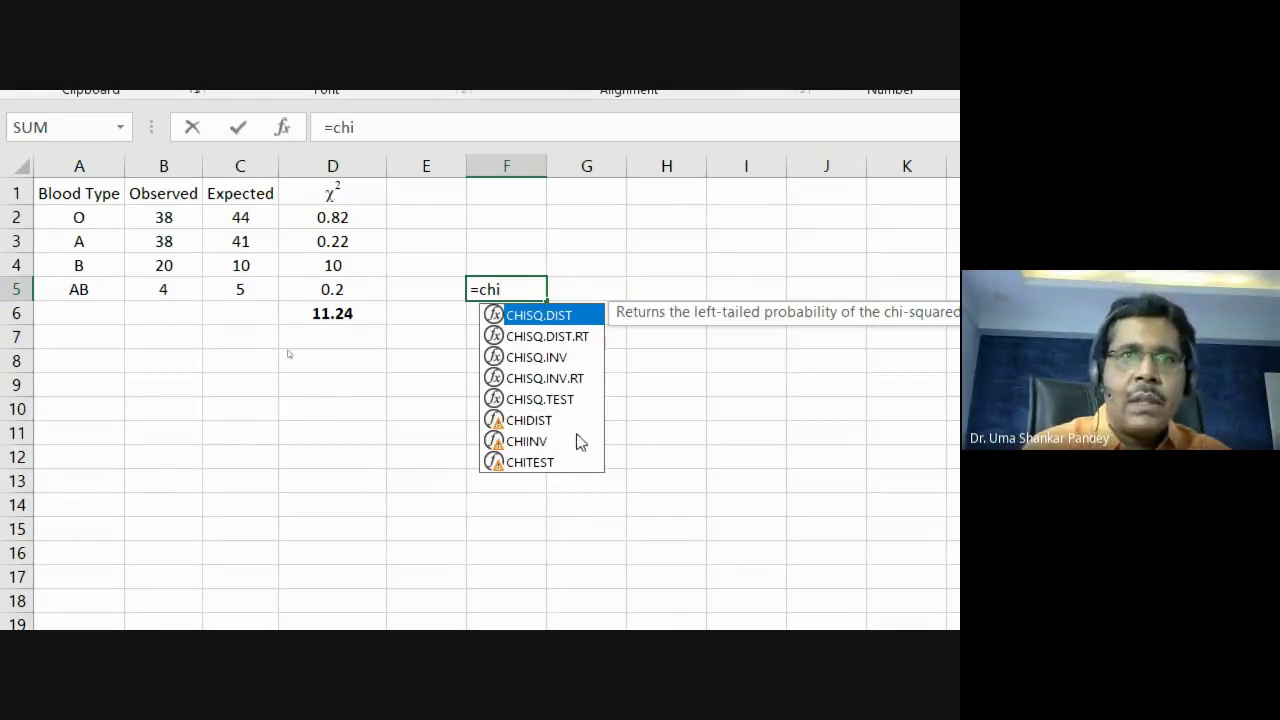
click(571, 401)
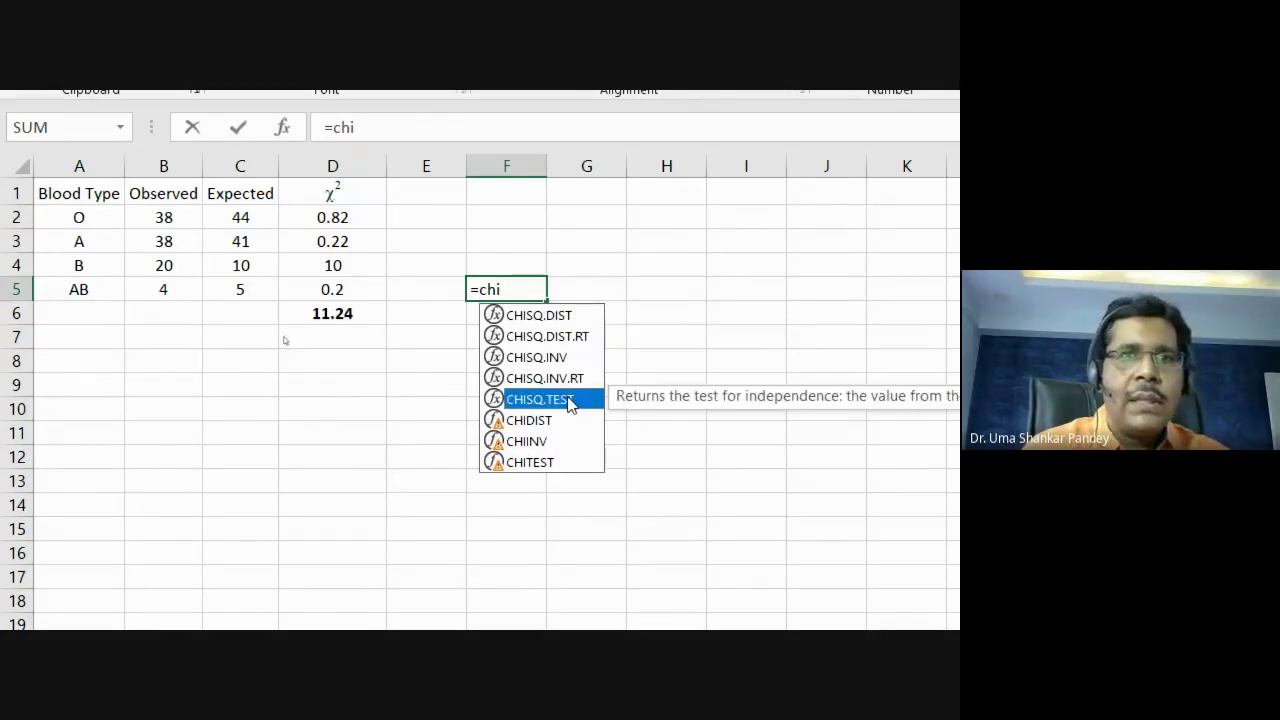
double_click(571, 401)
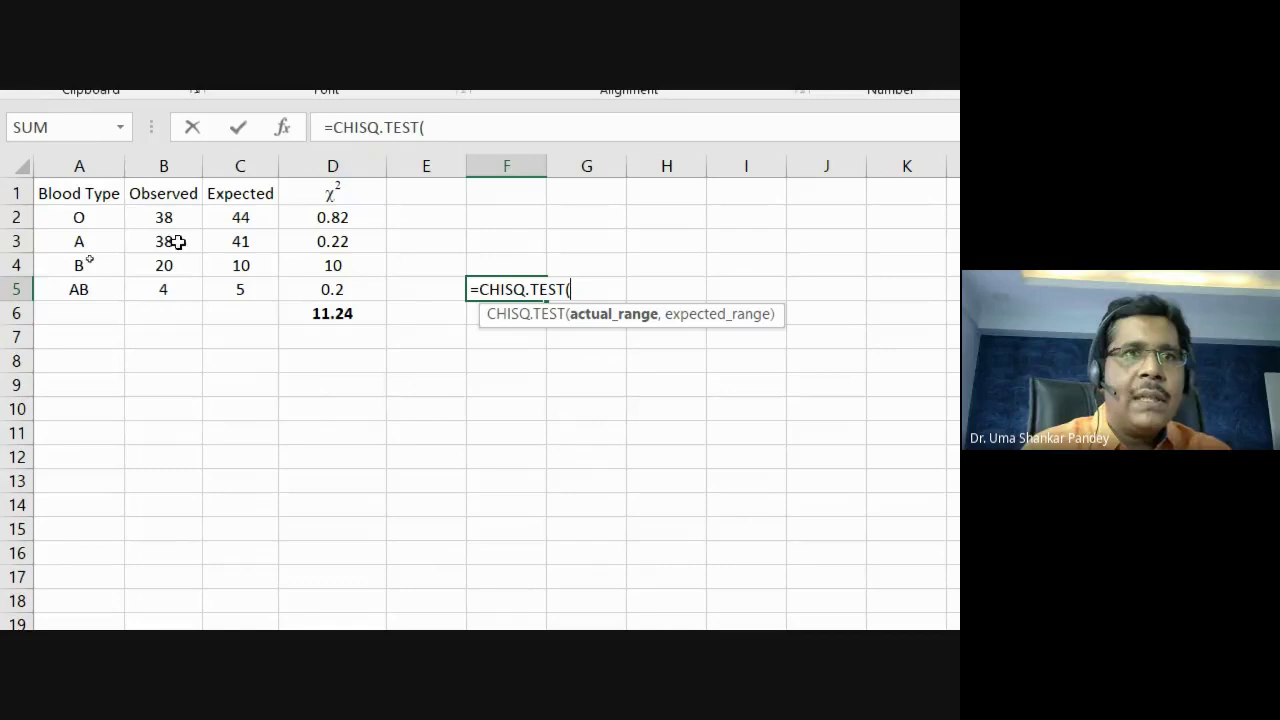
drag(179, 212, 166, 288)
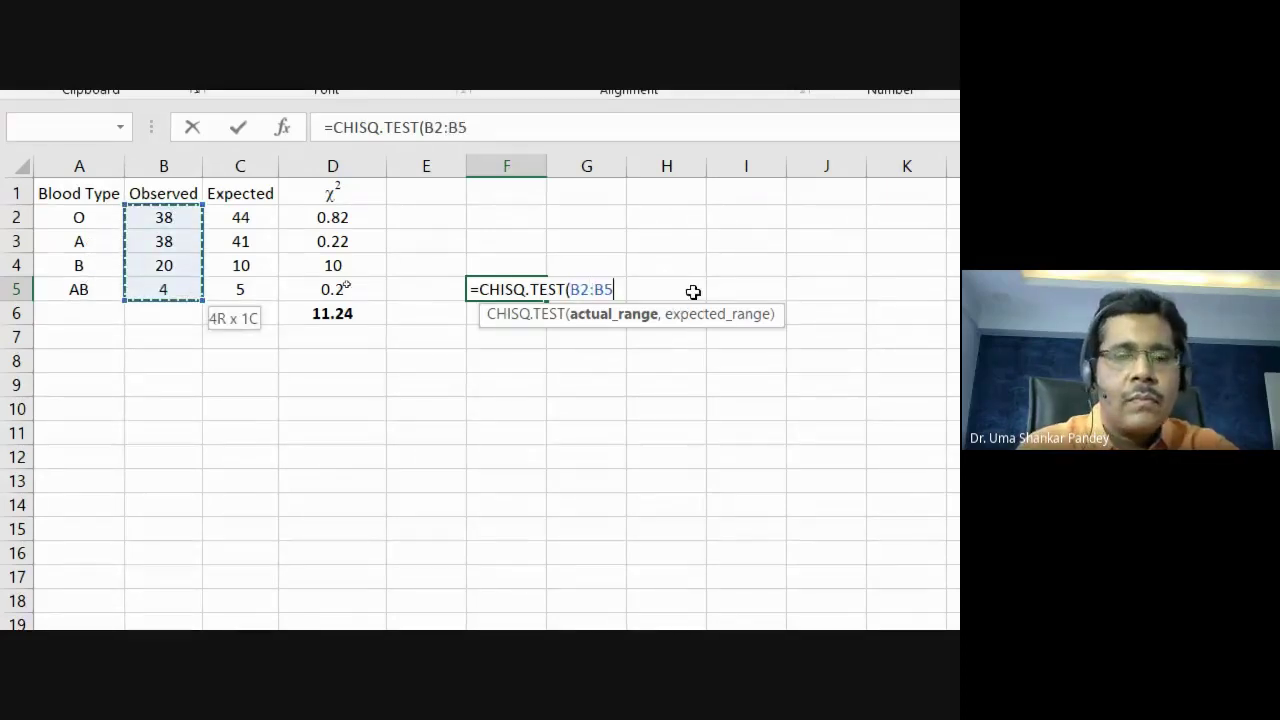
text(,)
click(240, 219)
drag(238, 299, 240, 292)
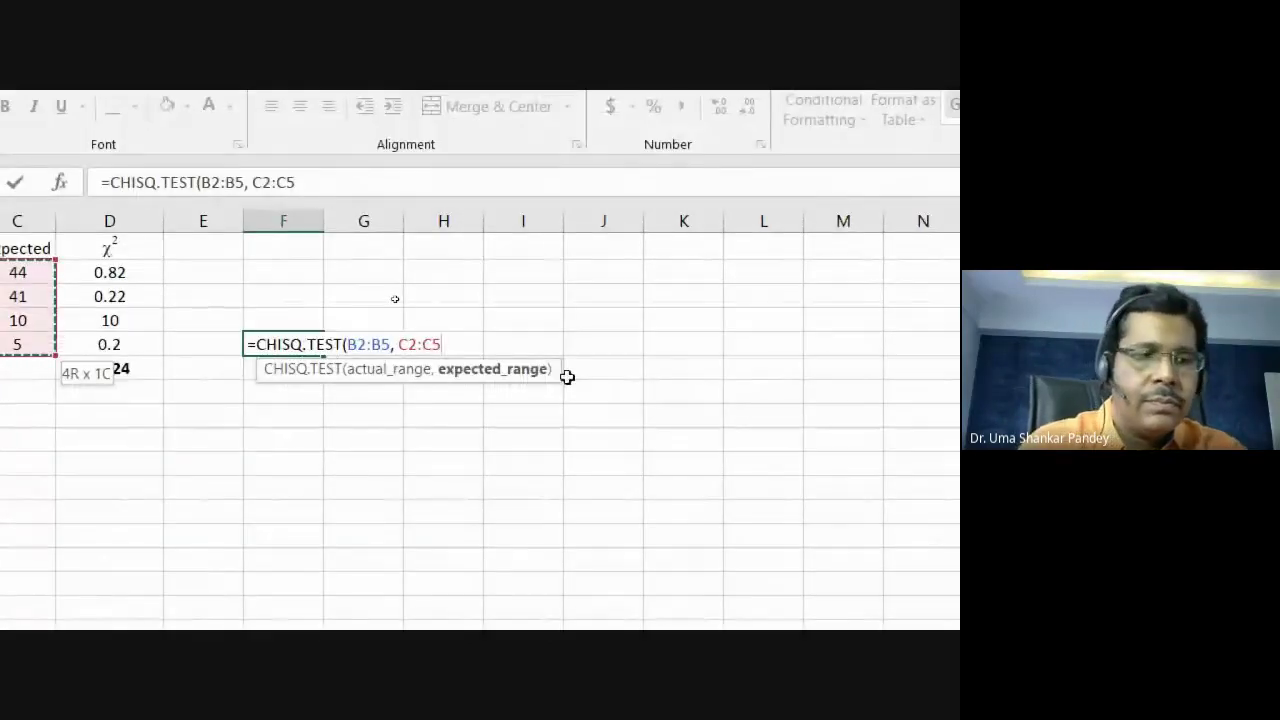
text())
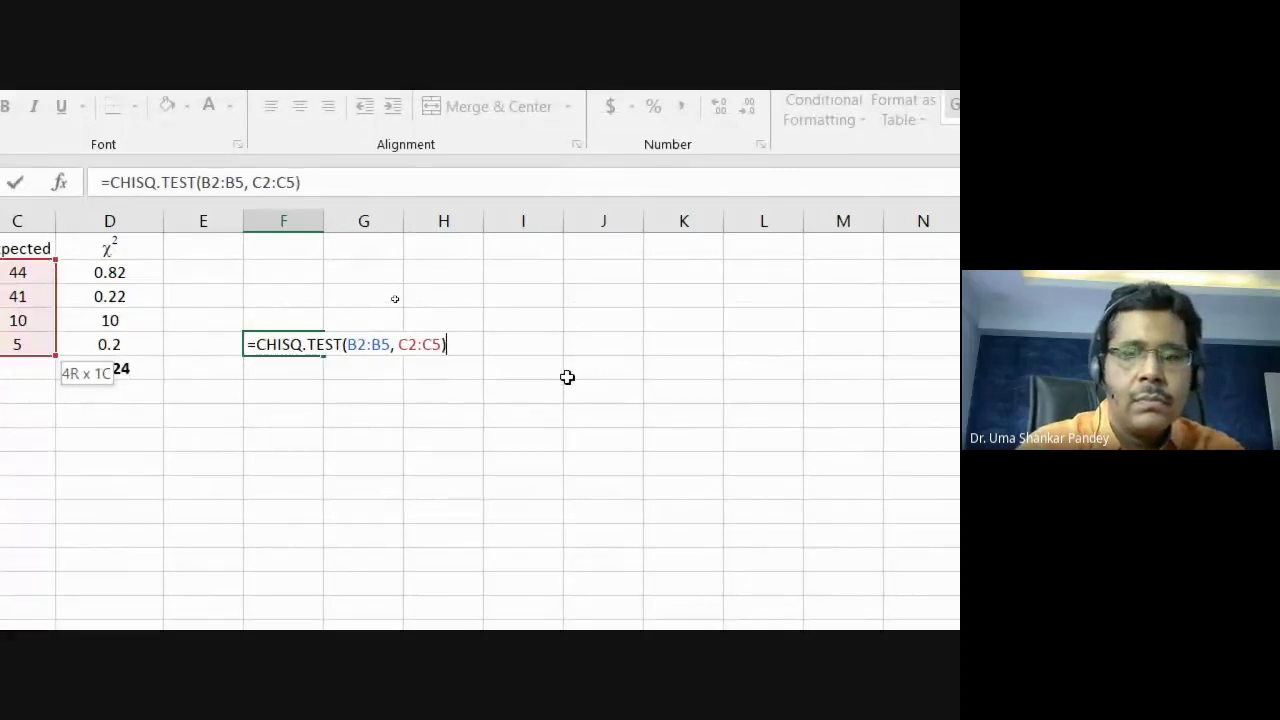
key(Return)
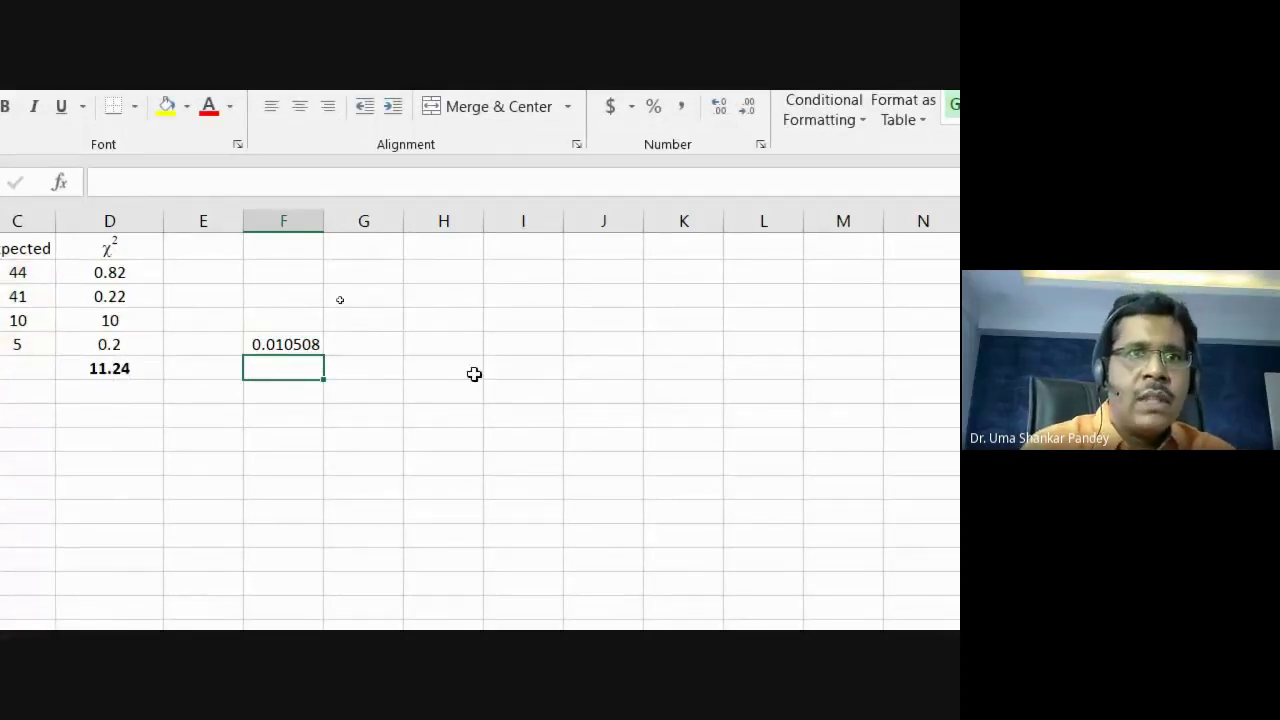
- Review the p-value formula in F5 and the chi-square total's formula in D6
click(277, 343)
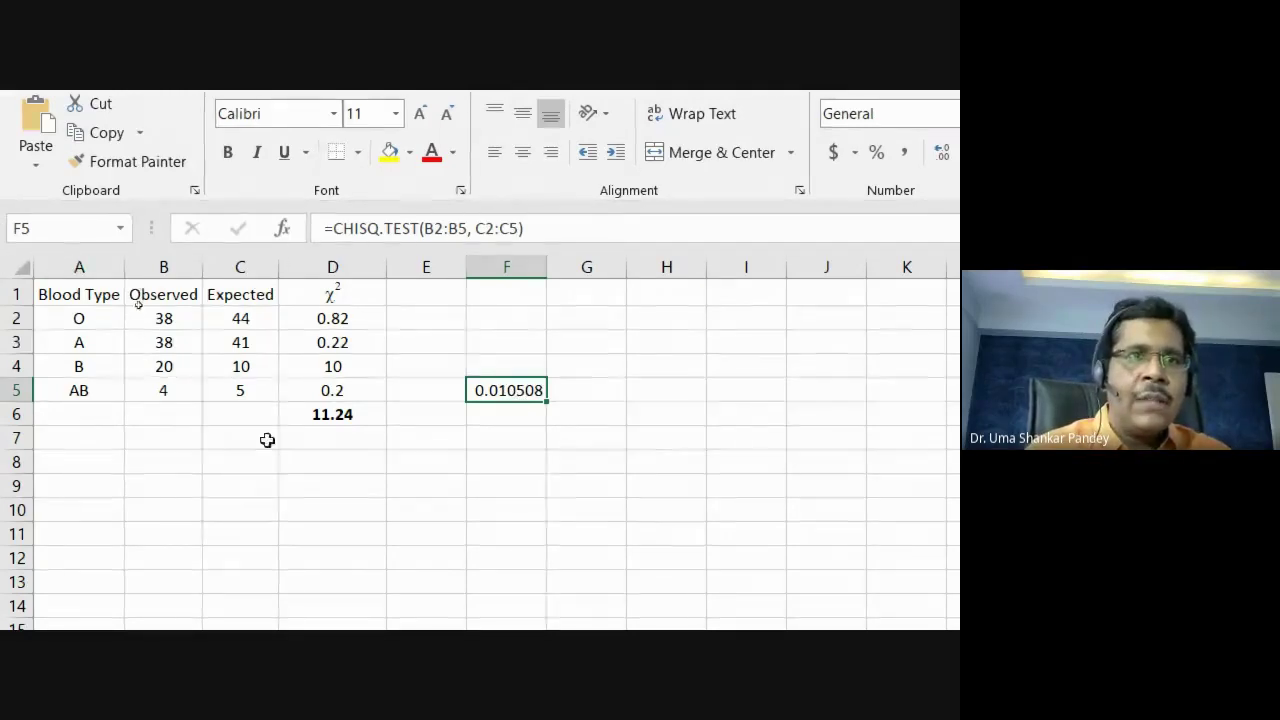
click(342, 415)
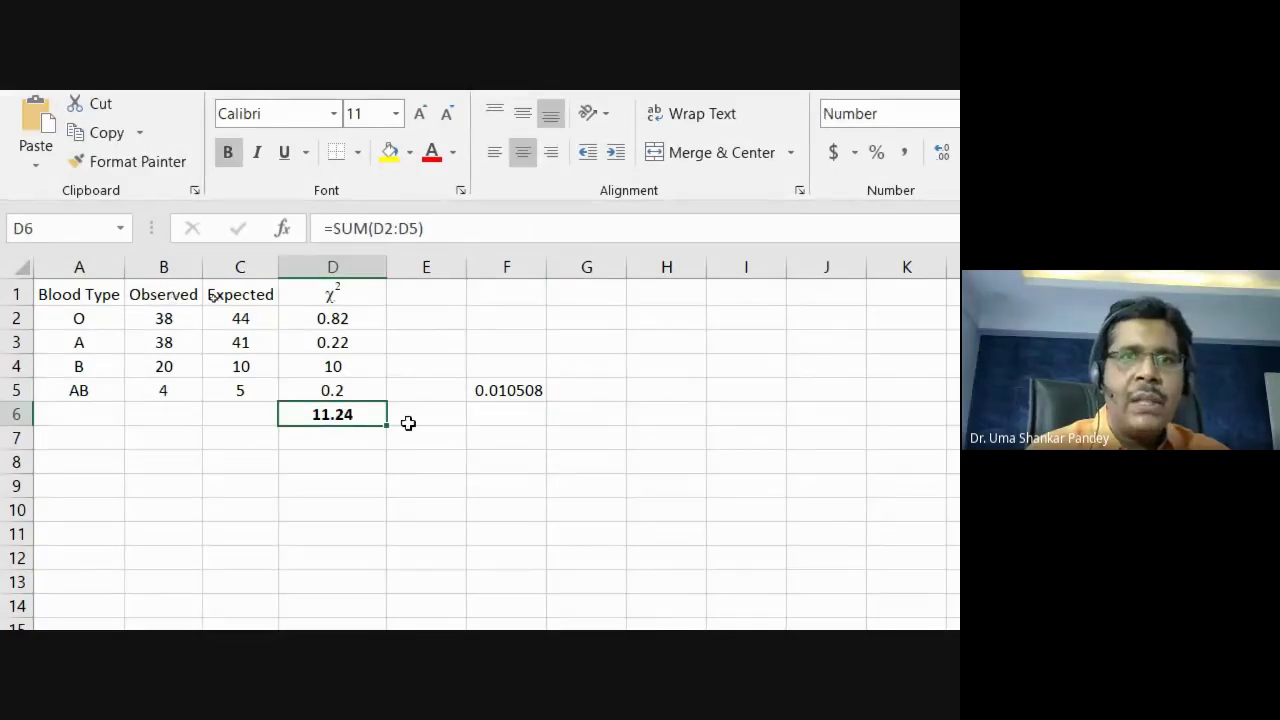
click(522, 390)
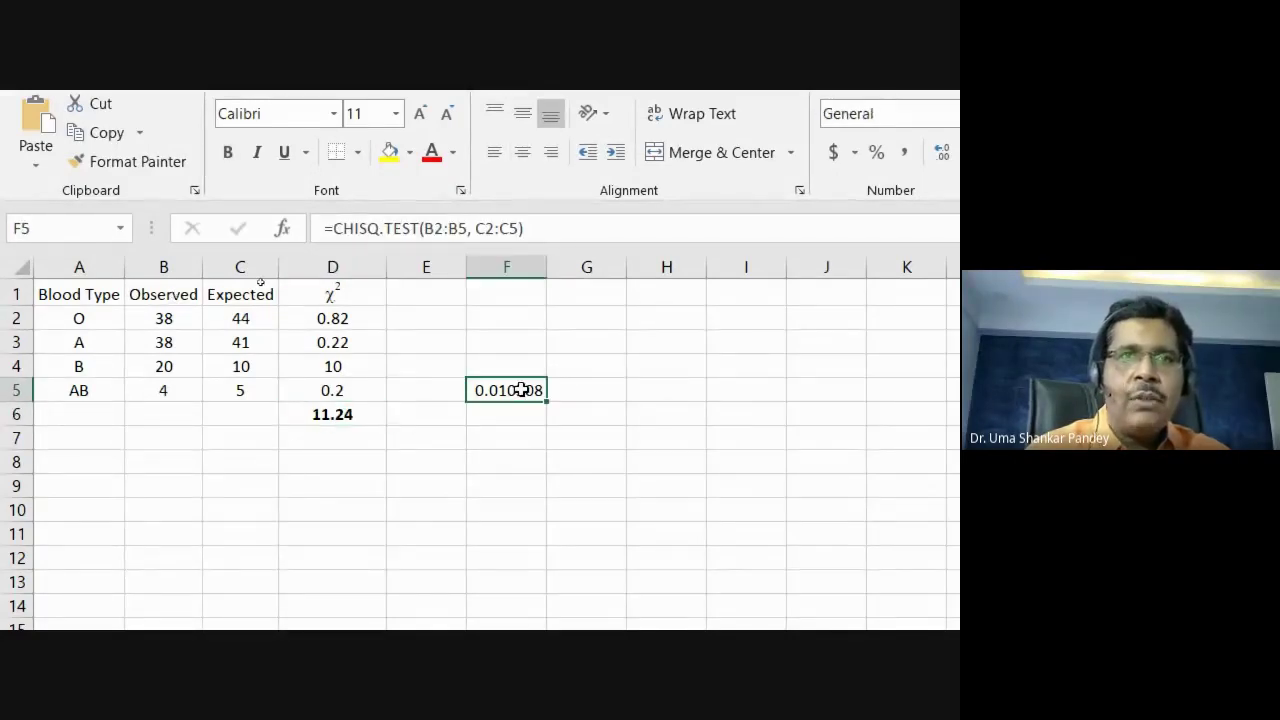
click(430, 465)
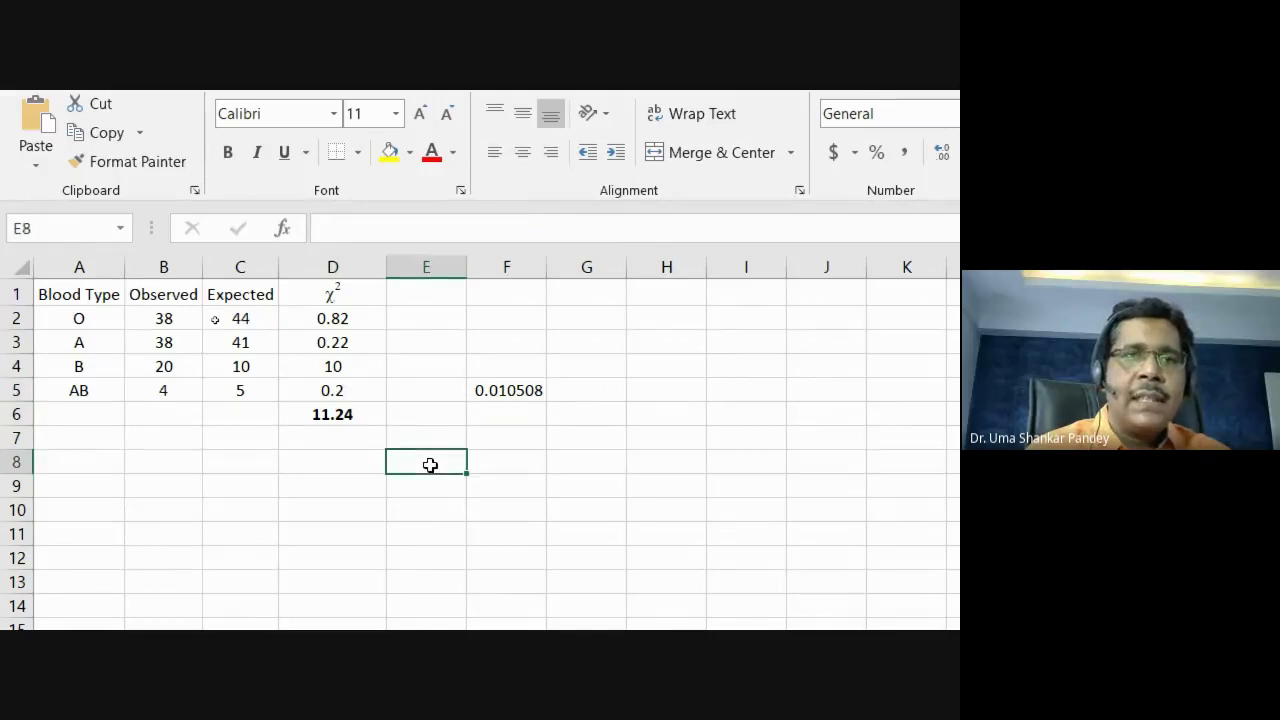
click(333, 414)
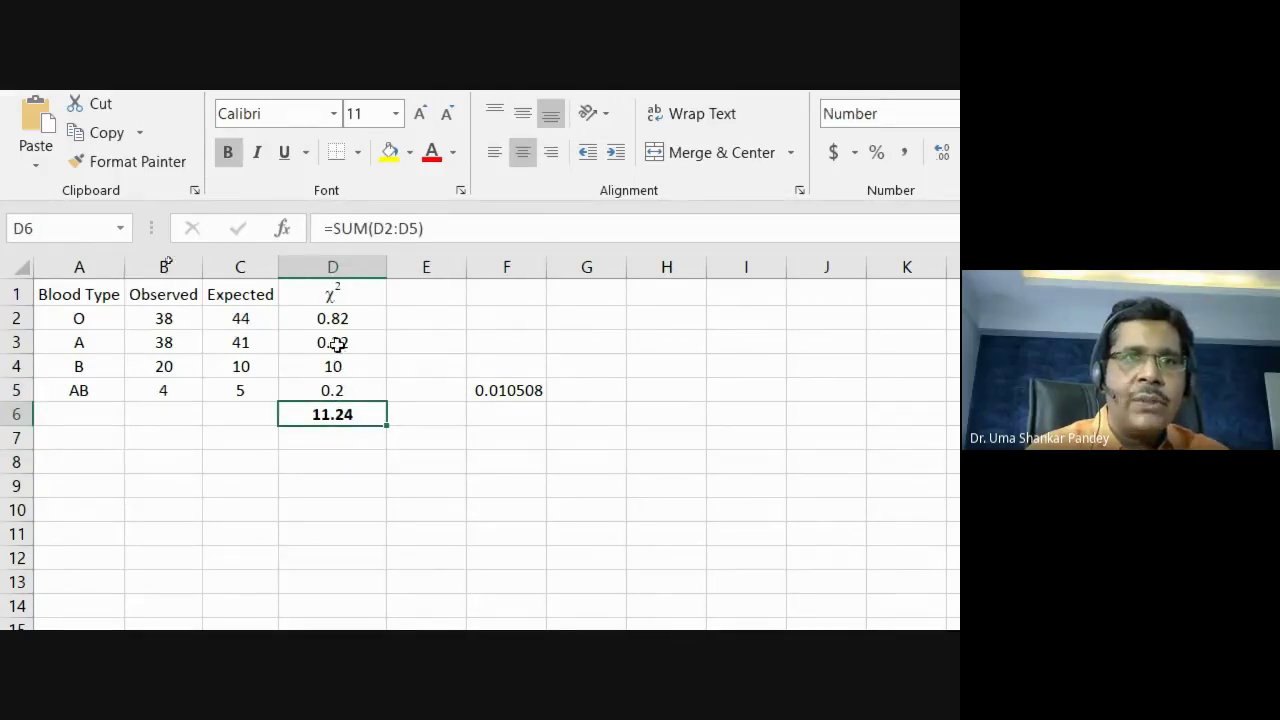
- Enter =CHISQ.INV.RT(F5, 3) in cell E8 to convert the p-value back to a chi-square value with 3 degrees of freedom
click(422, 462)
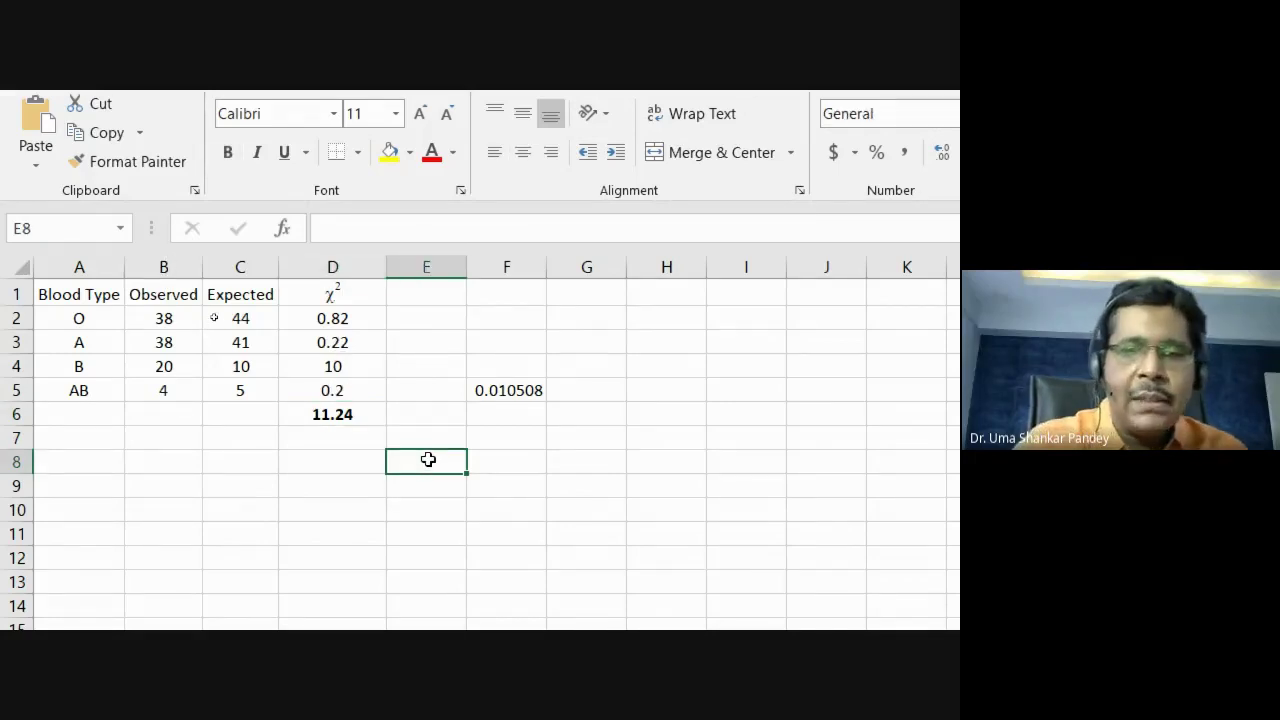
text(=)
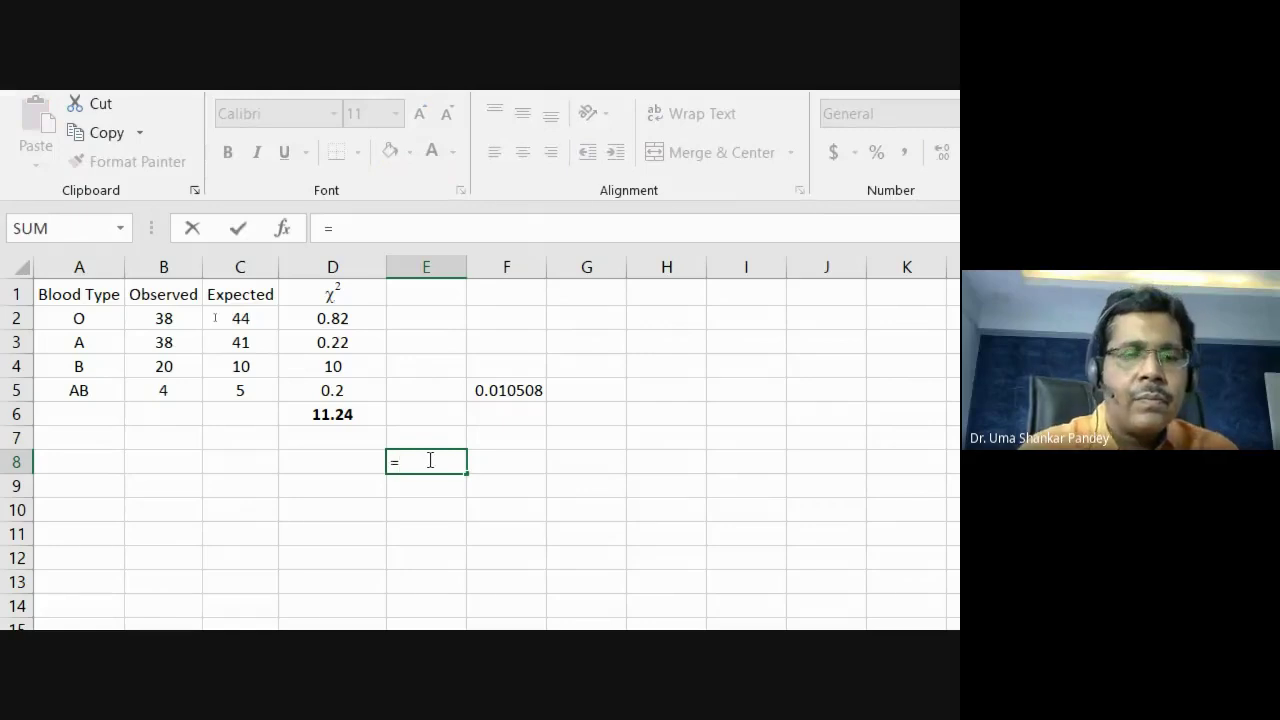
text(chi)
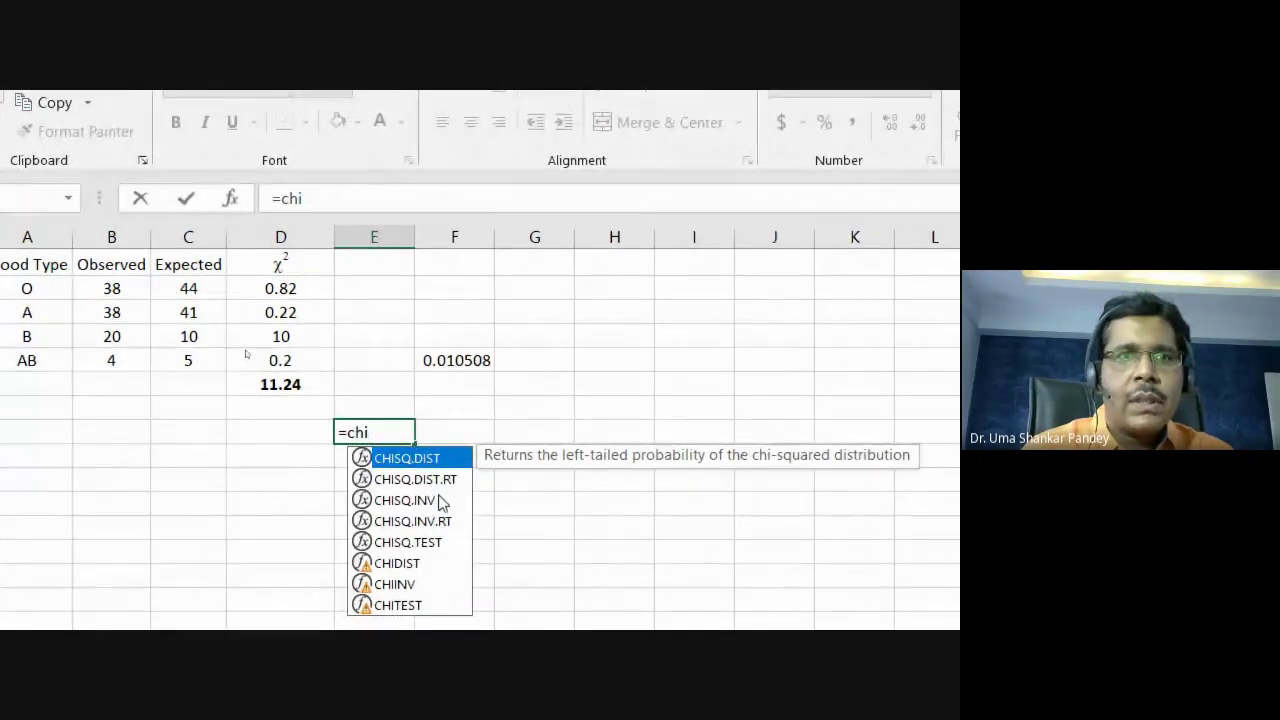
click(485, 553)
double_click(433, 523)
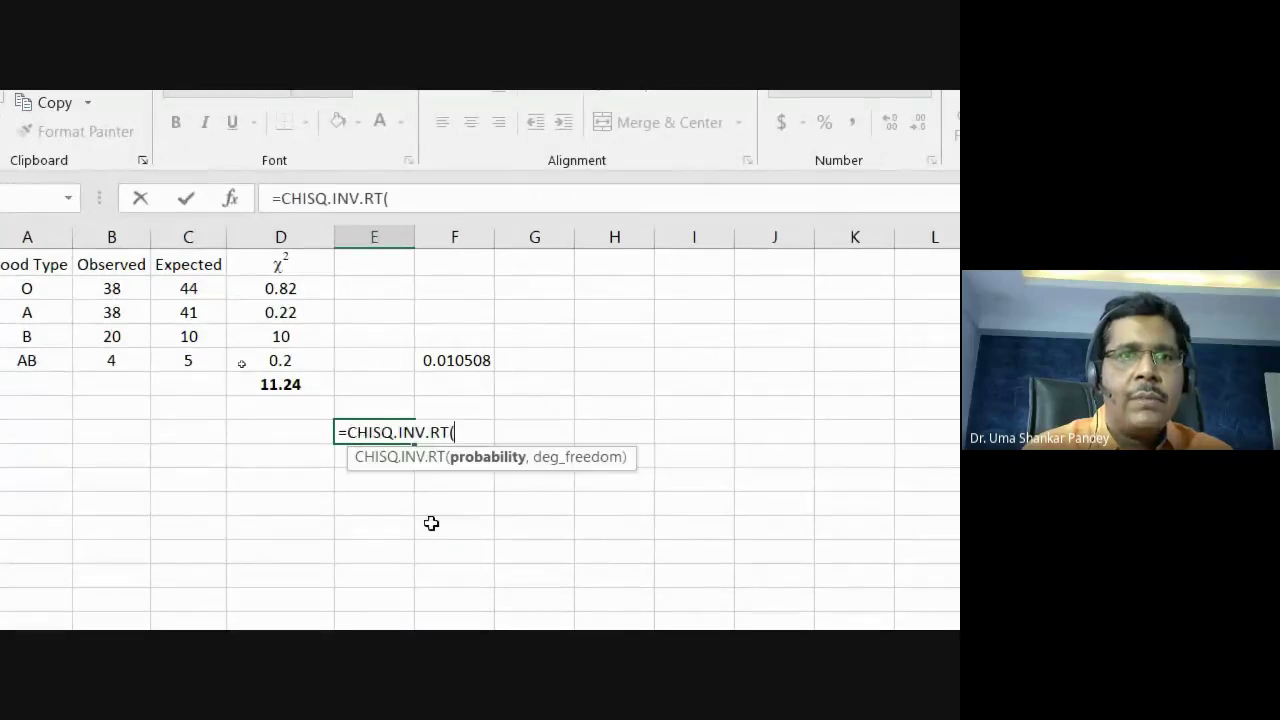
click(459, 360)
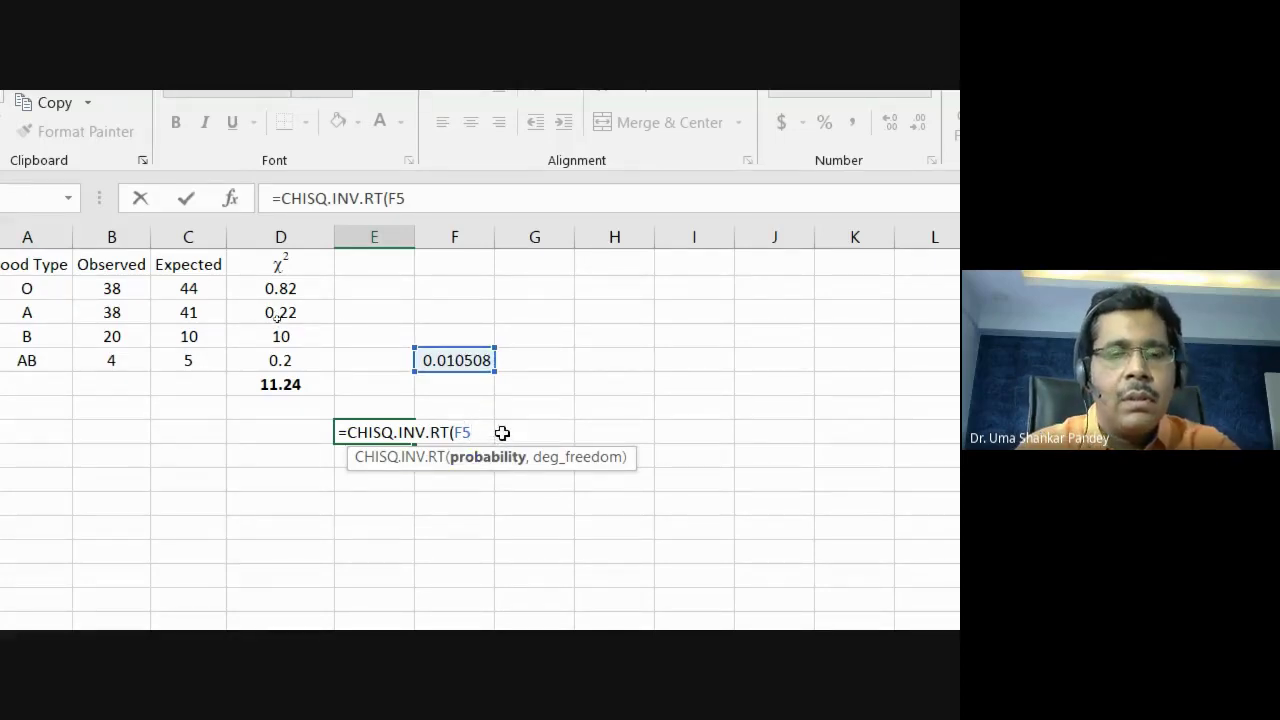
text(,)
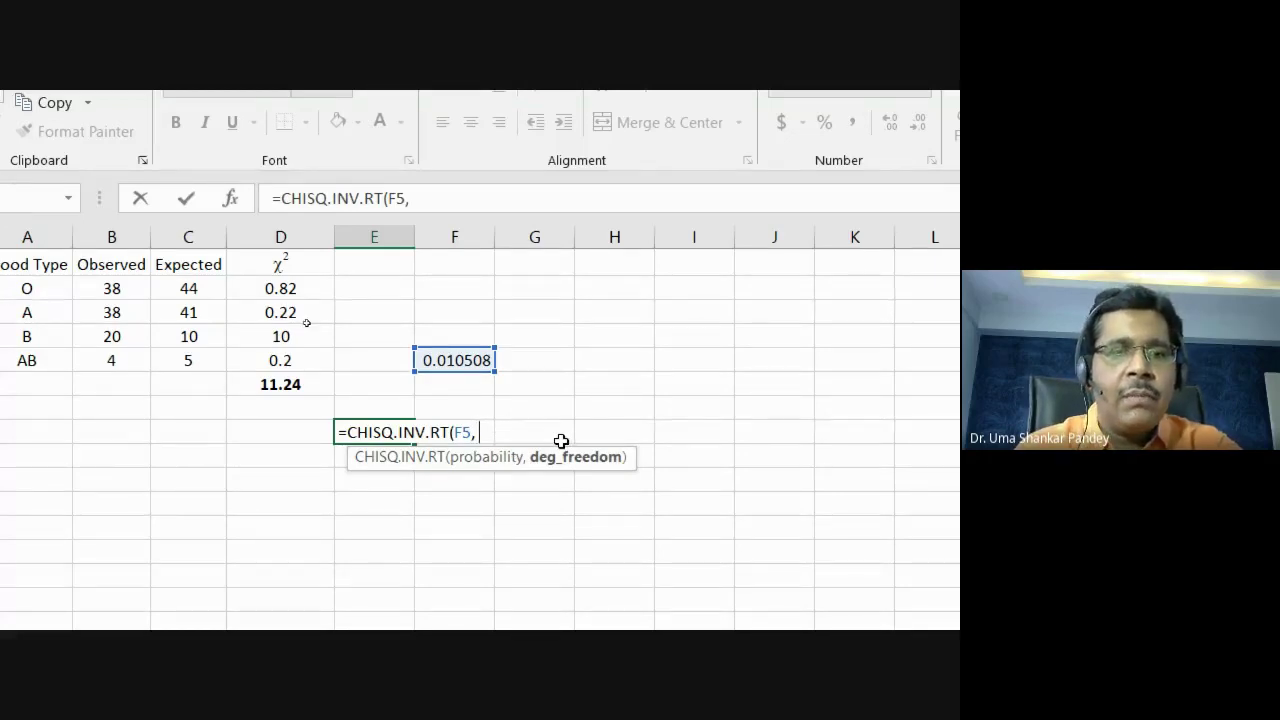
text( 3))
key(Return)
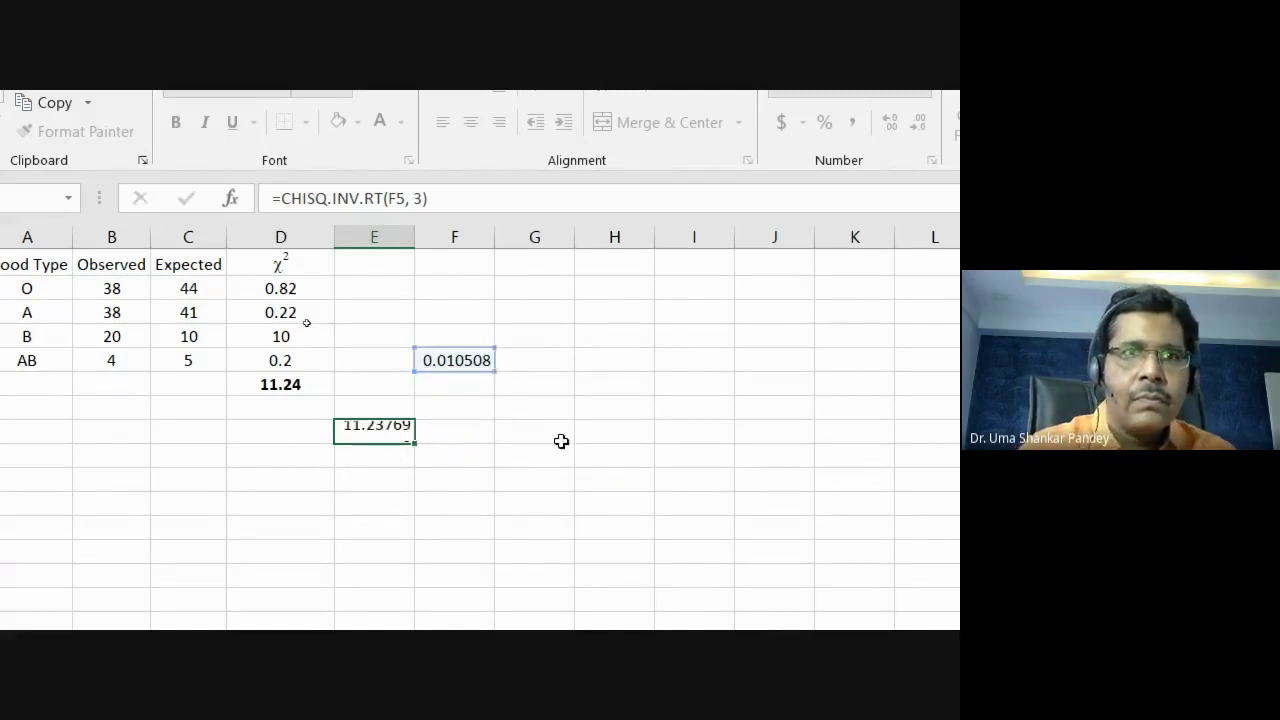
- Compare E8 with the chi-square total in D6 and reduce E8's display to two decimal places
click(388, 432)
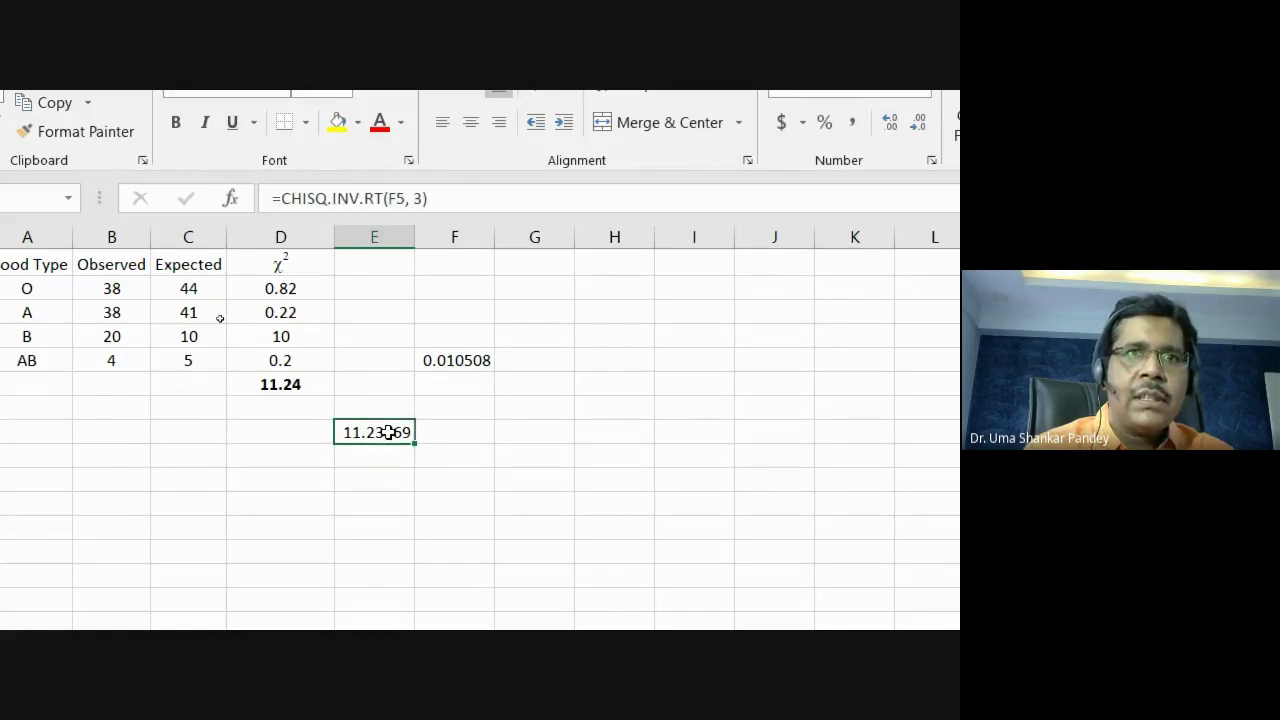
click(266, 385)
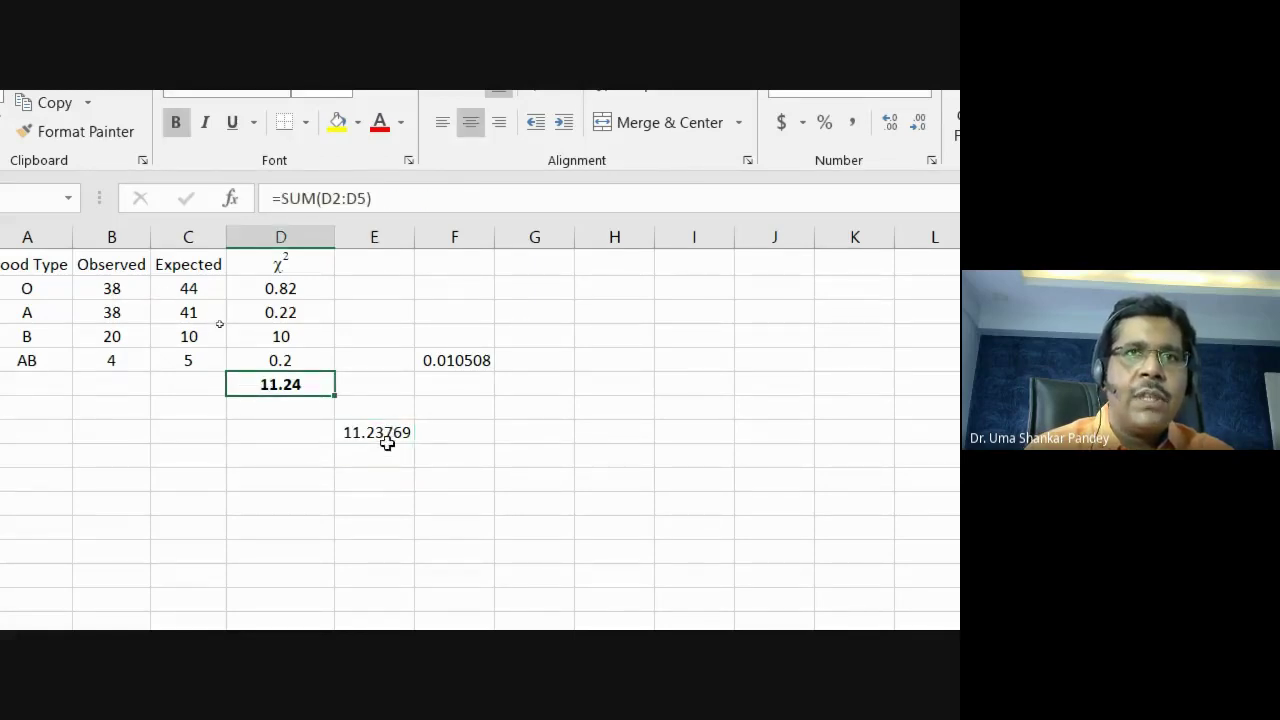
click(384, 412)
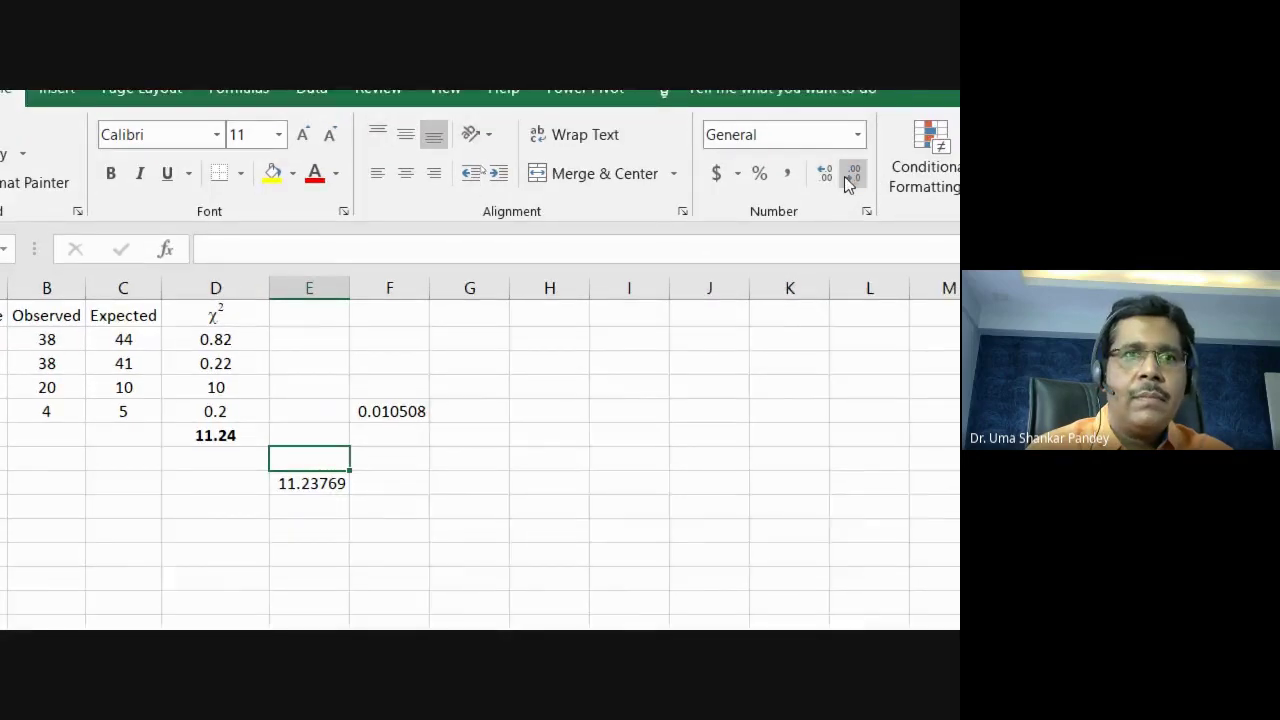
drag(311, 483, 309, 458)
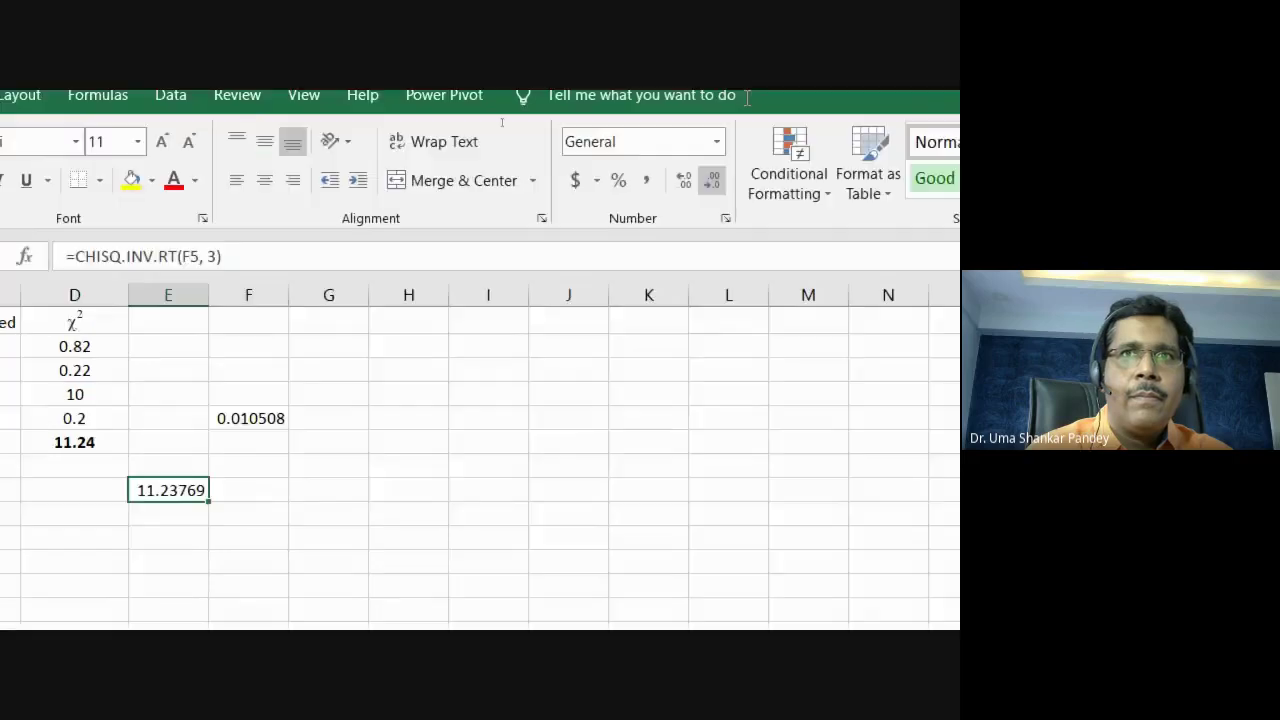
click(697, 203)
click(697, 203)
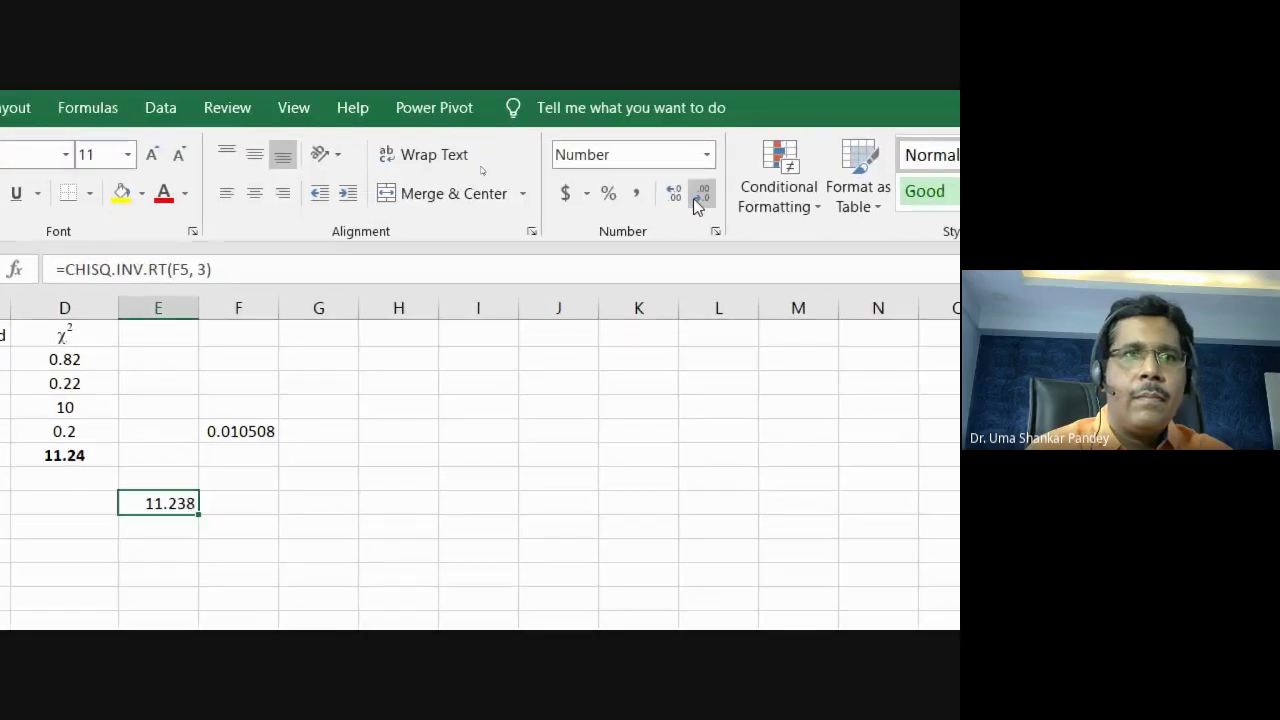
click(697, 203)
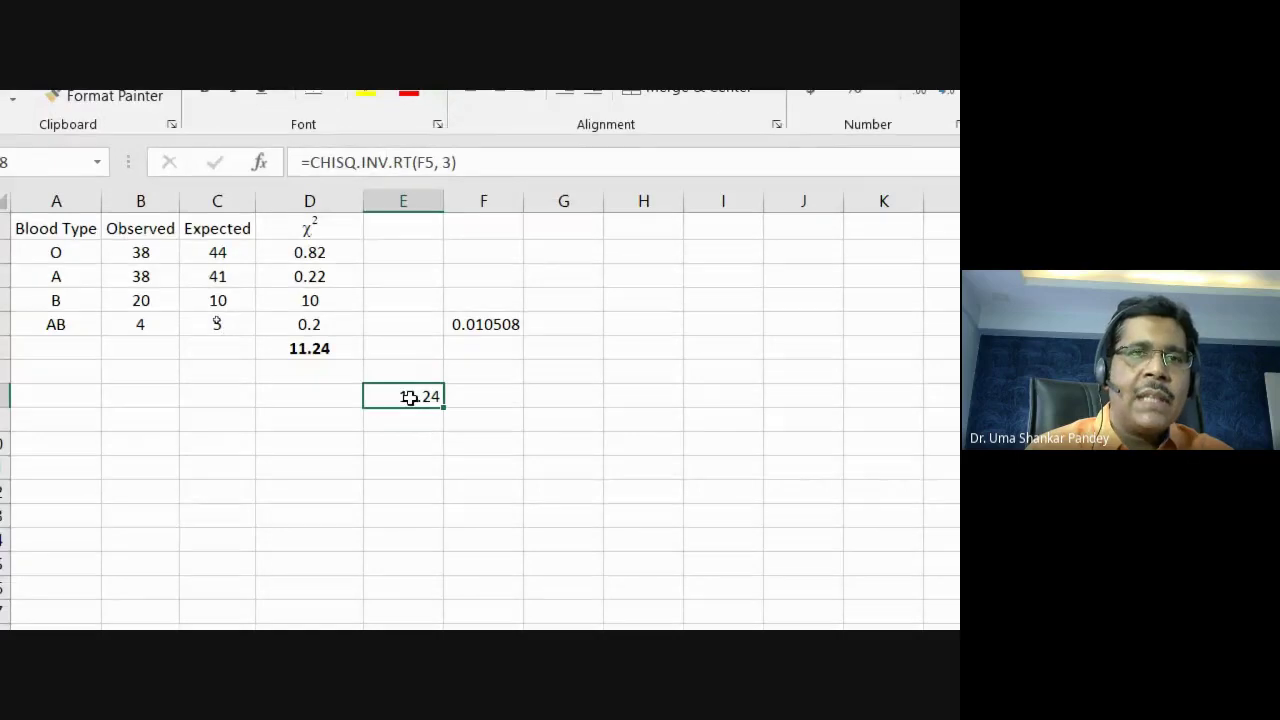
- Examine how the CHISQ.INV.RT formula in E8 uses the CHISQ.TEST p-value in F5
click(500, 330)
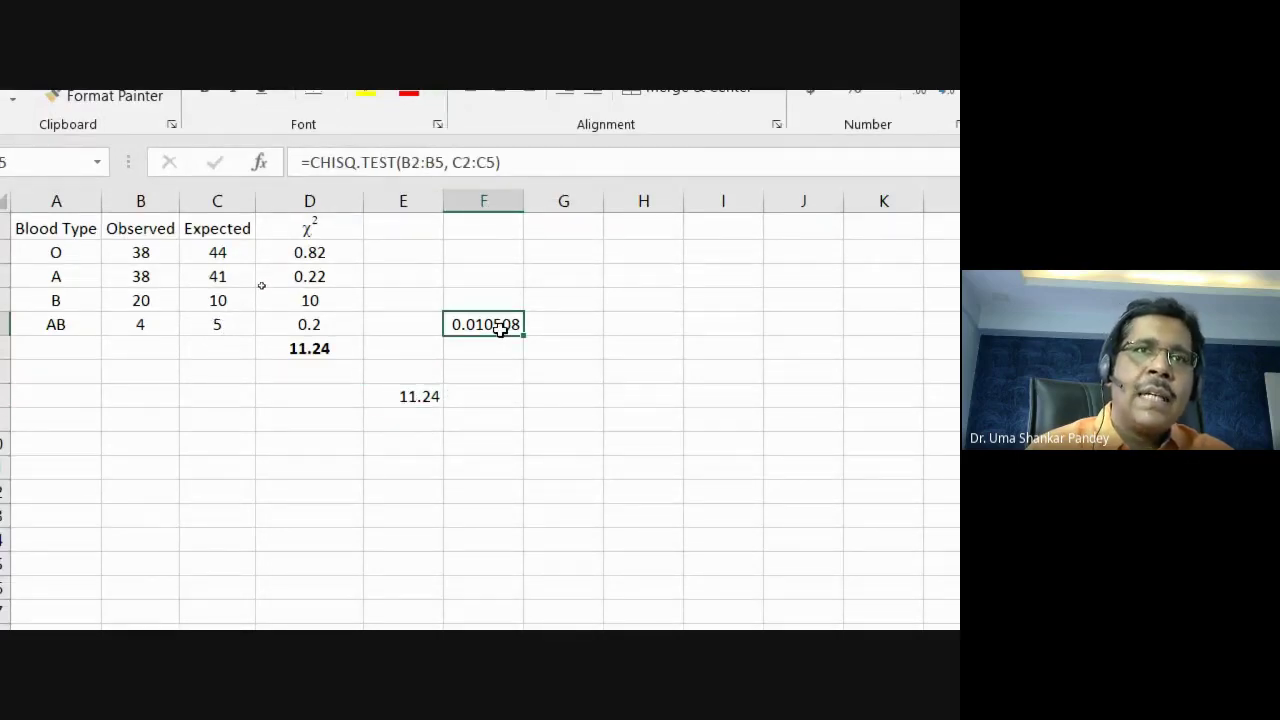
click(422, 397)
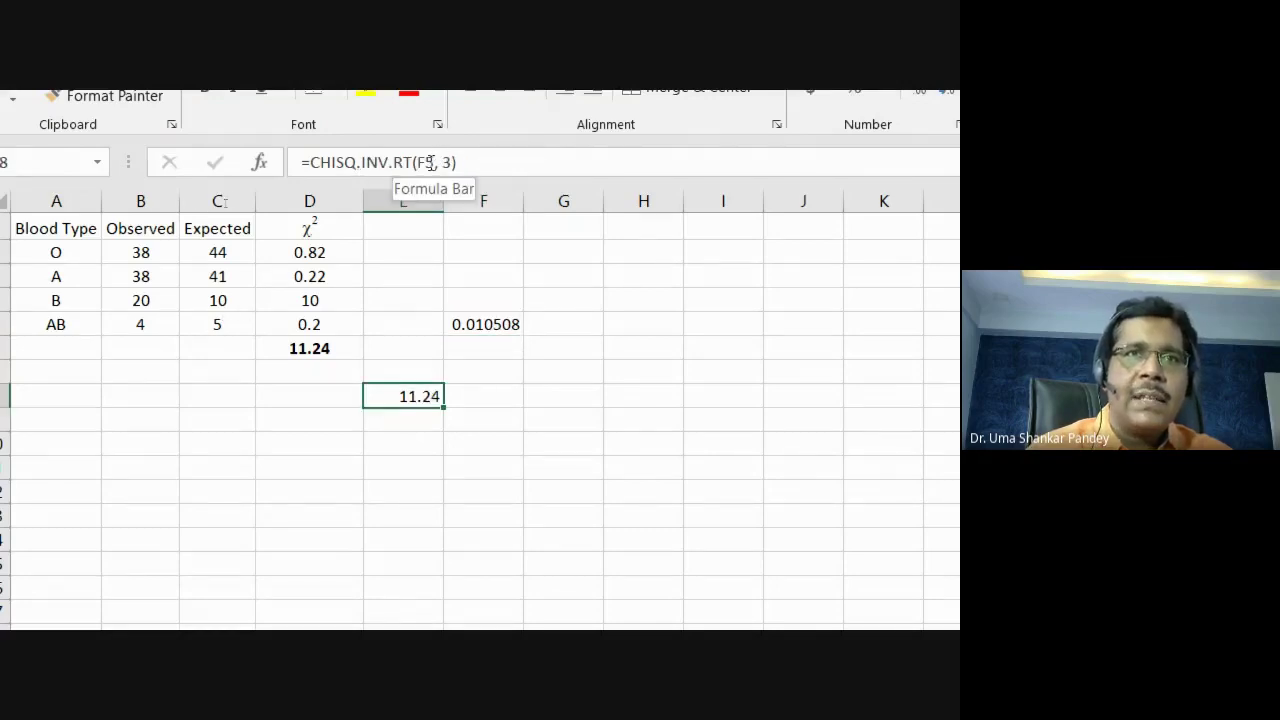
click(496, 324)
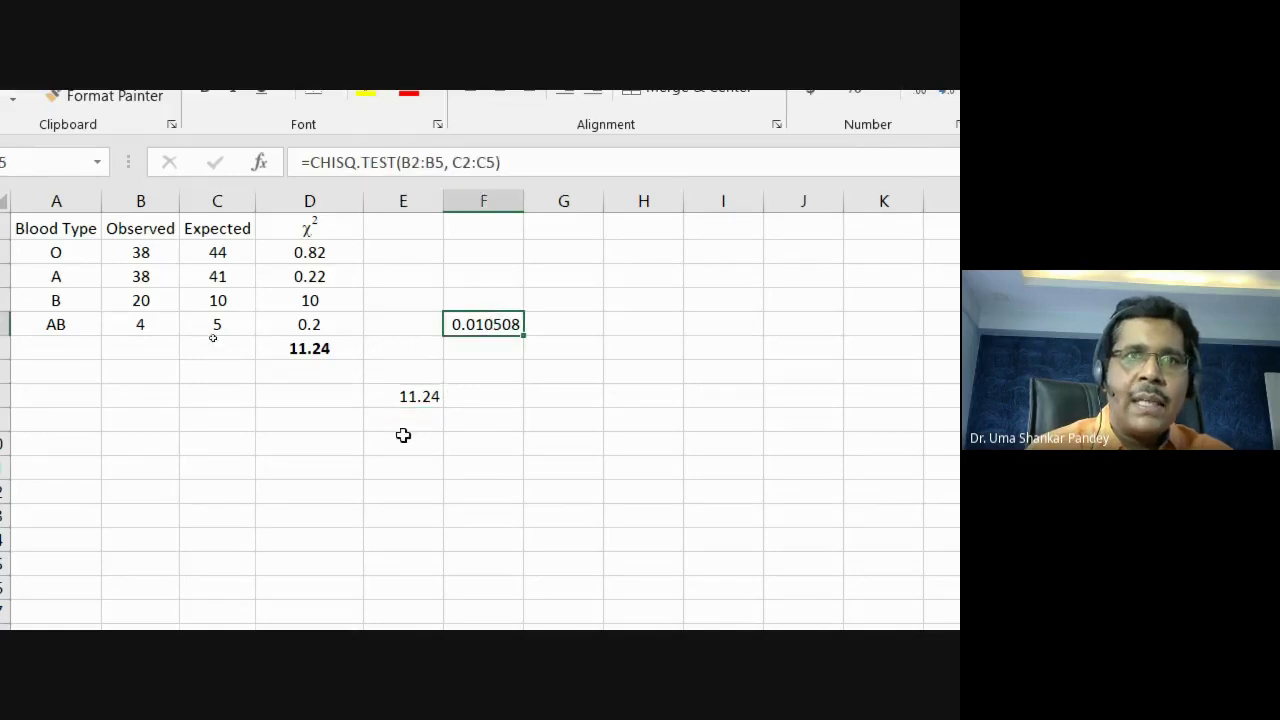
click(412, 397)
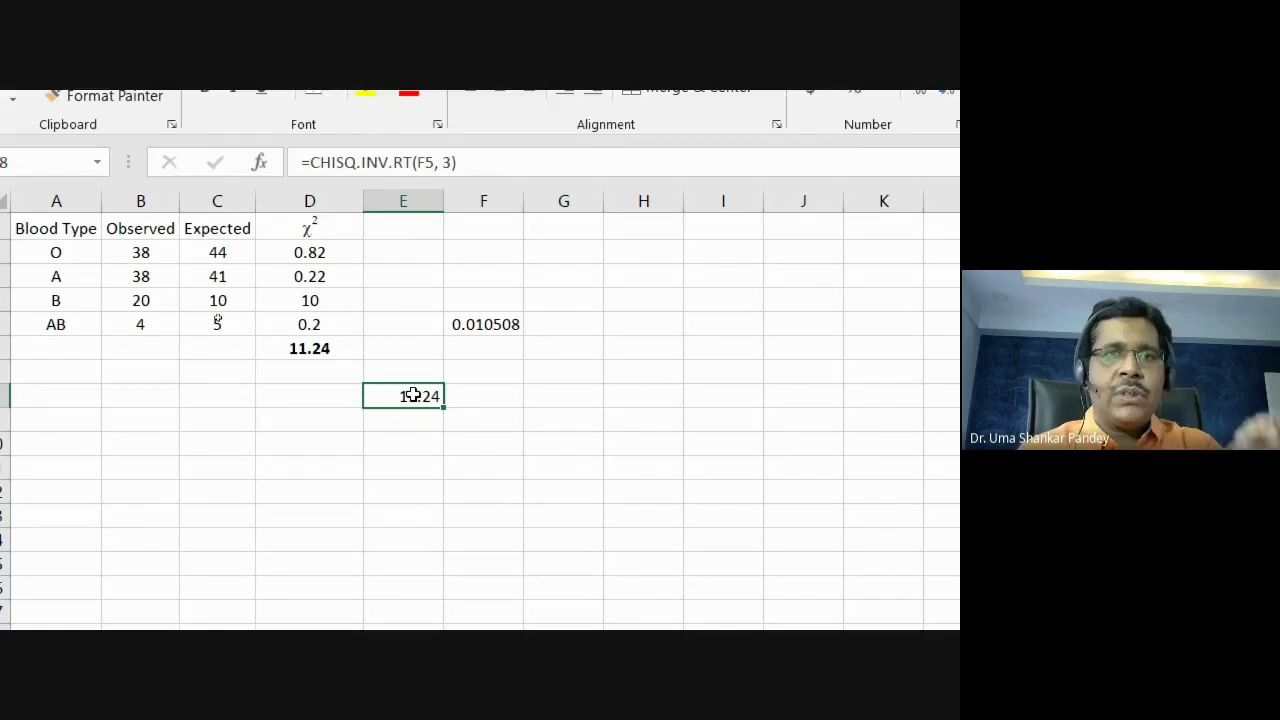
click(581, 397)
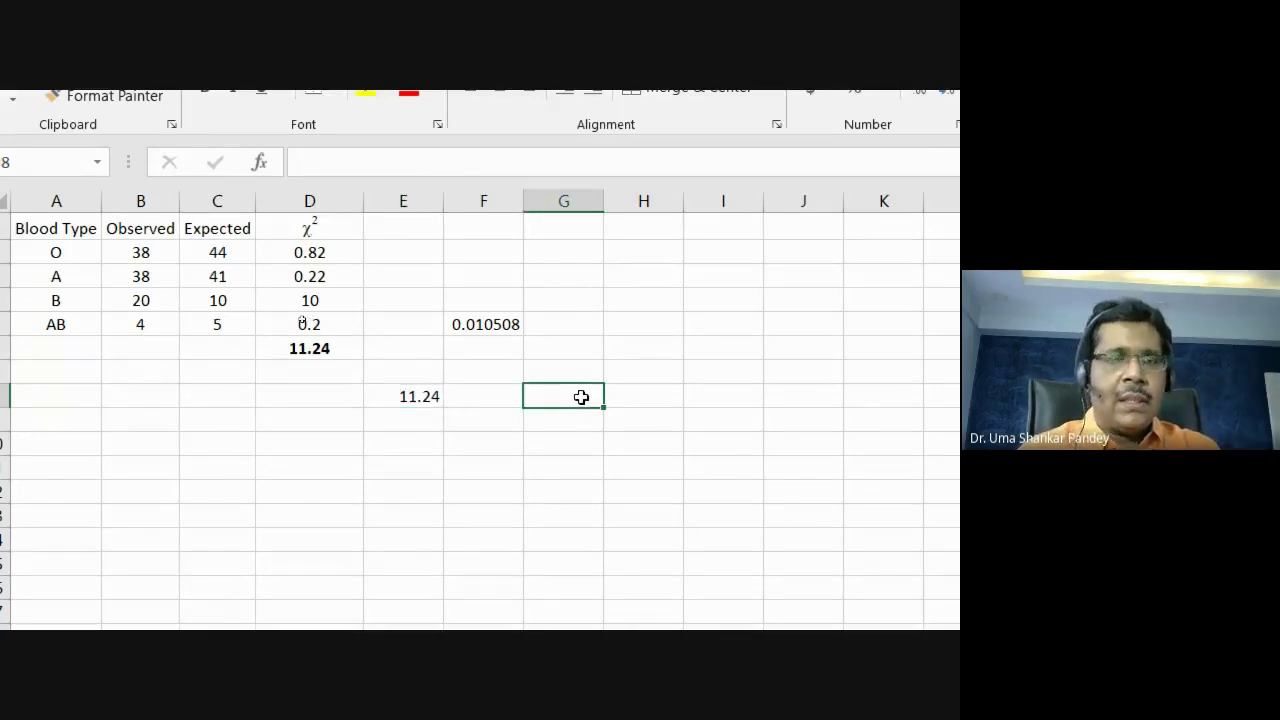
text(=)
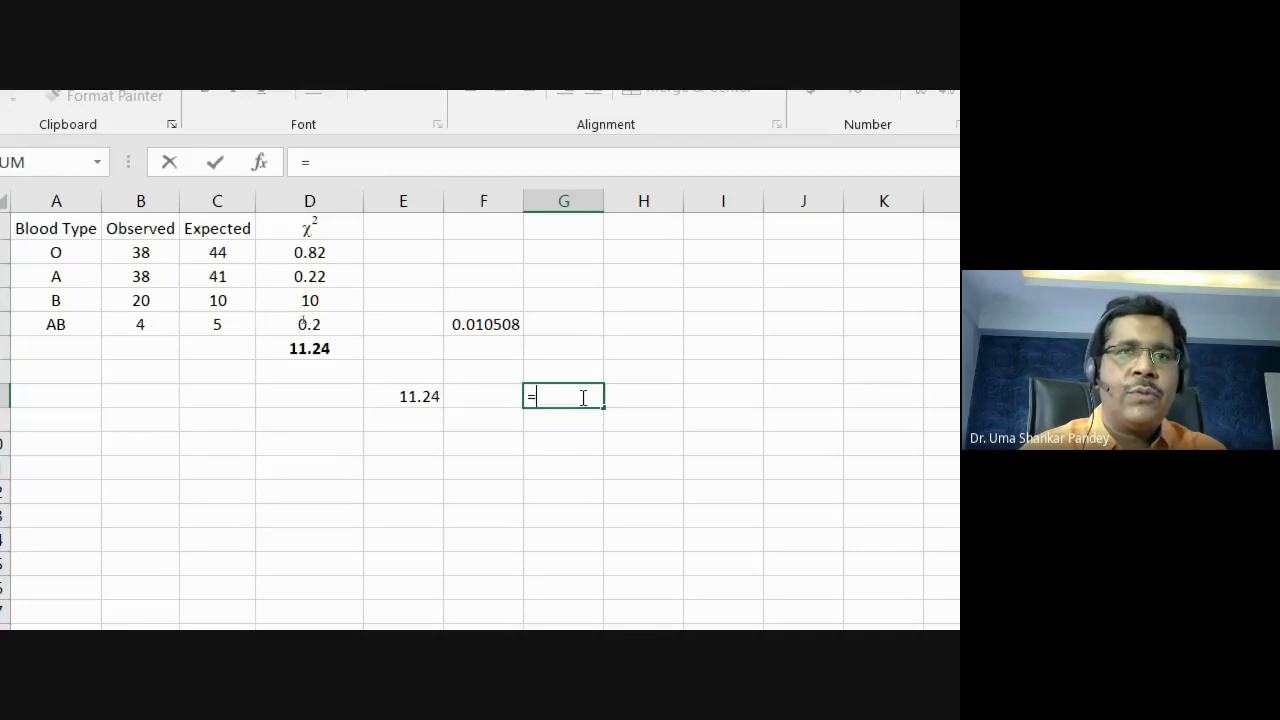
text(chi)
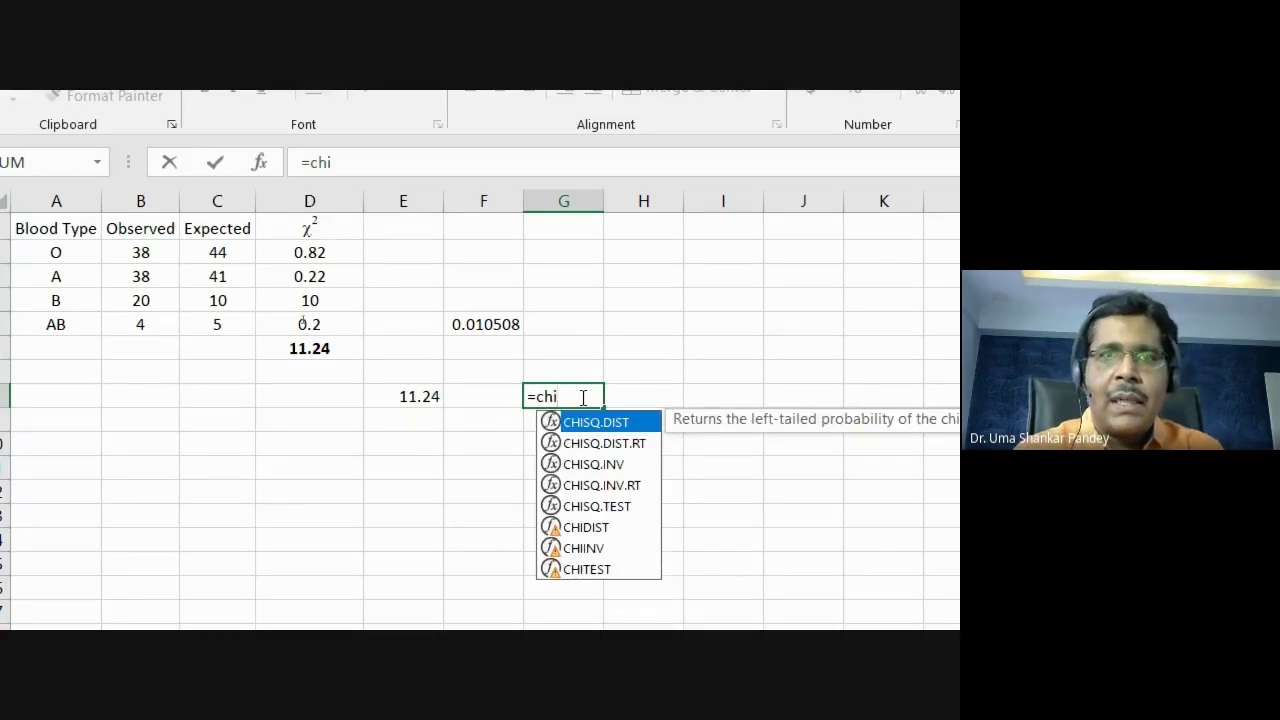
click(621, 466)
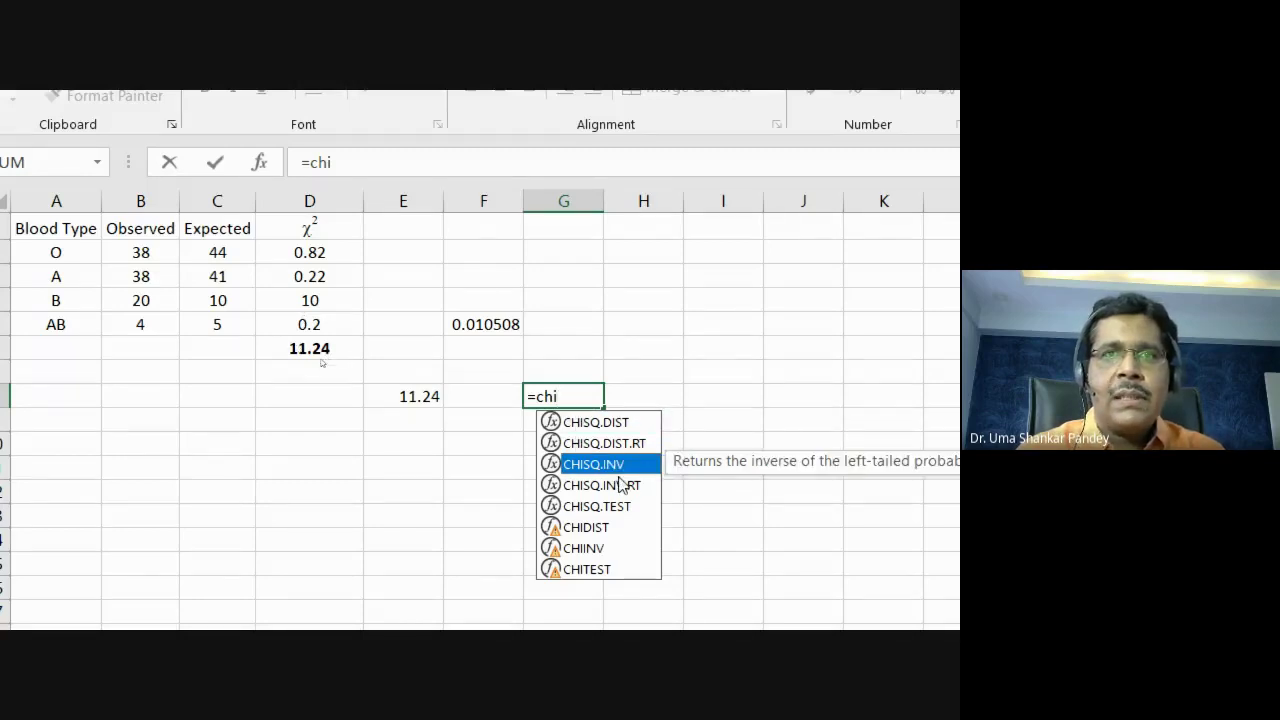
double_click(619, 468)
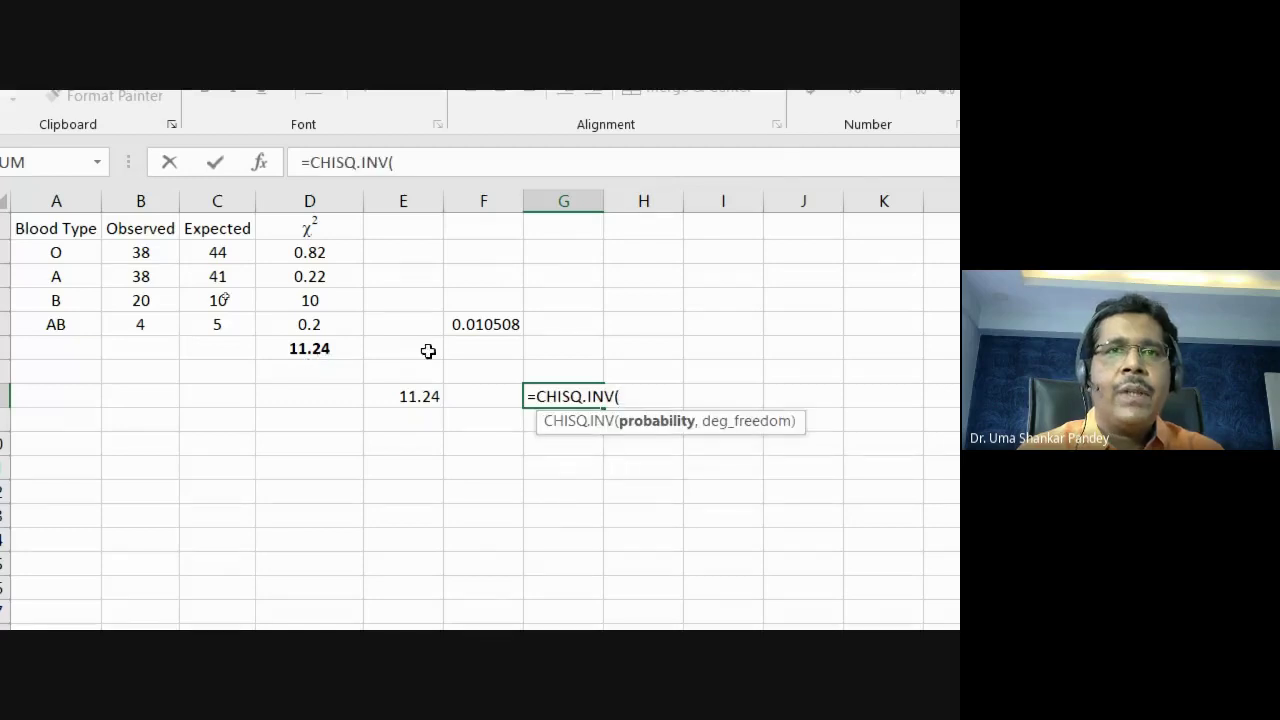
click(483, 324)
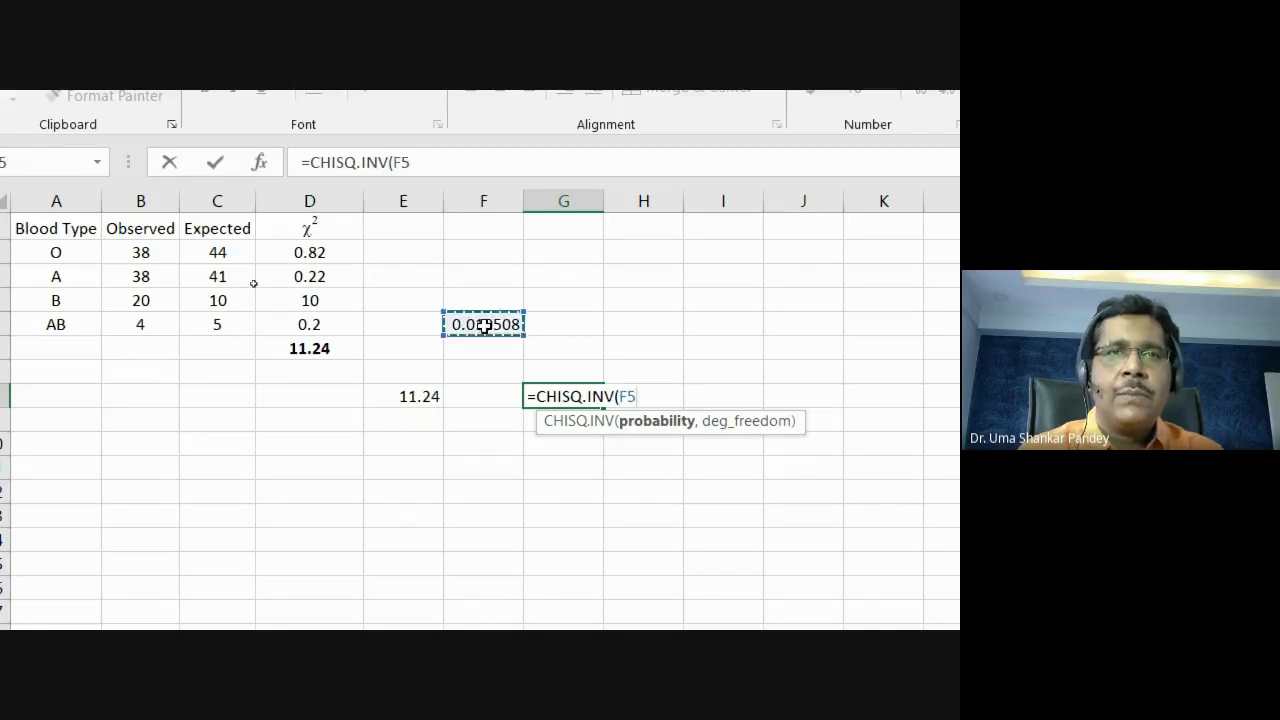
click(552, 326)
text(1)
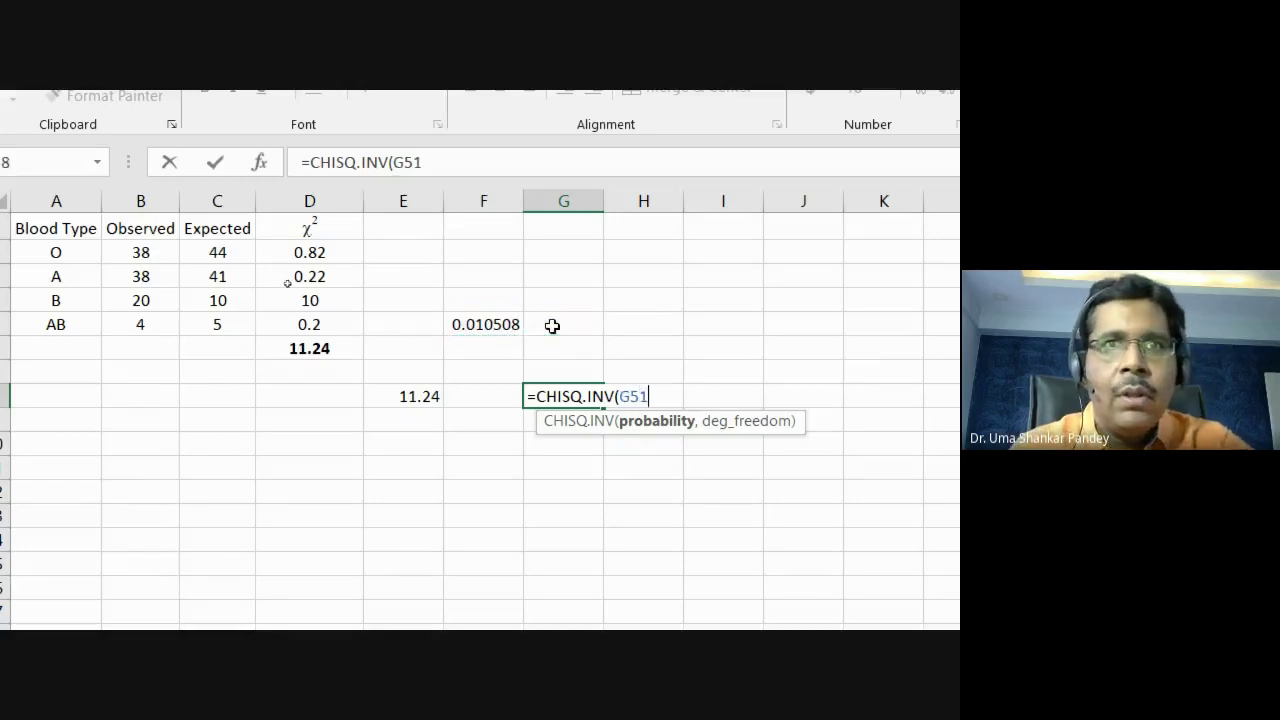
key(Return)
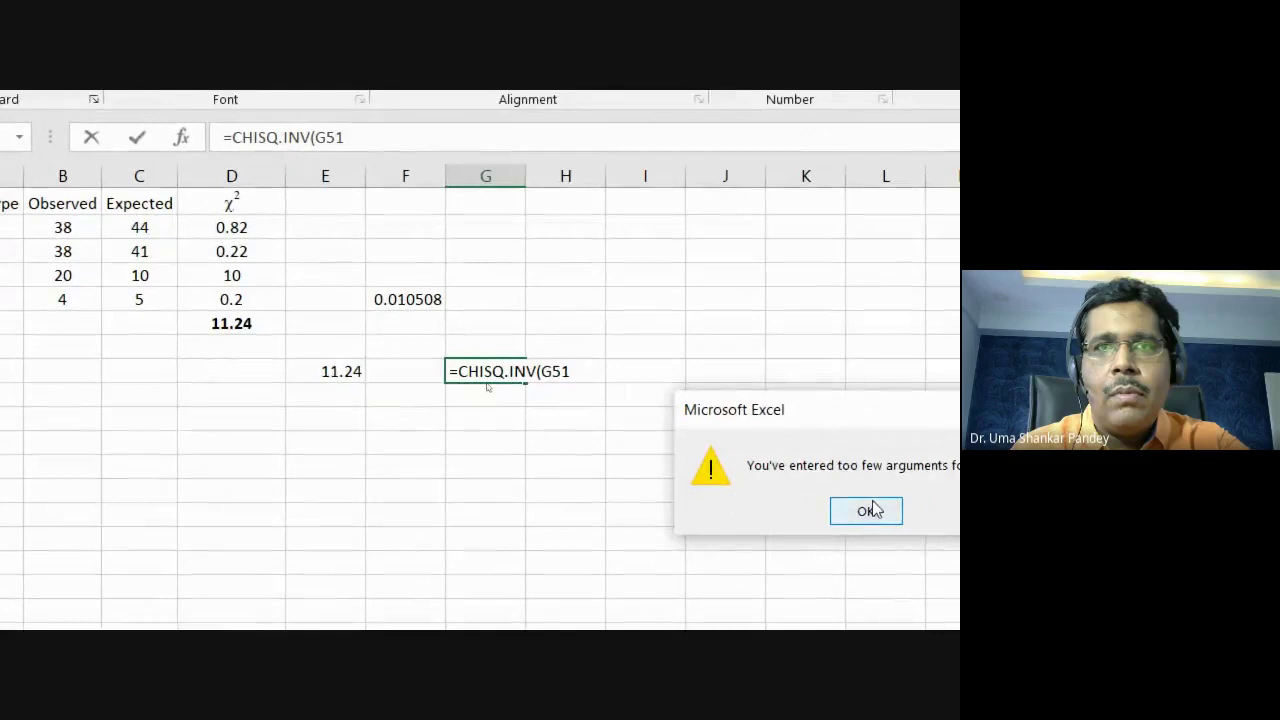
click(870, 510)
click(474, 299)
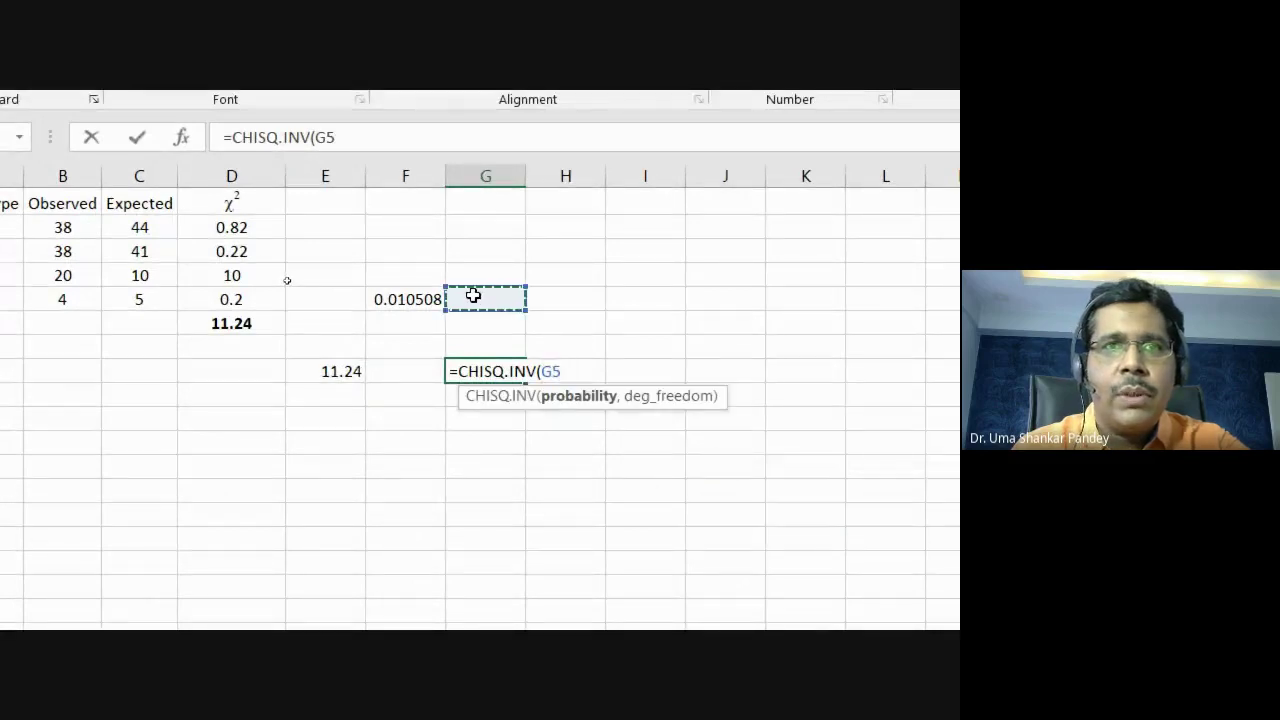
text(1)
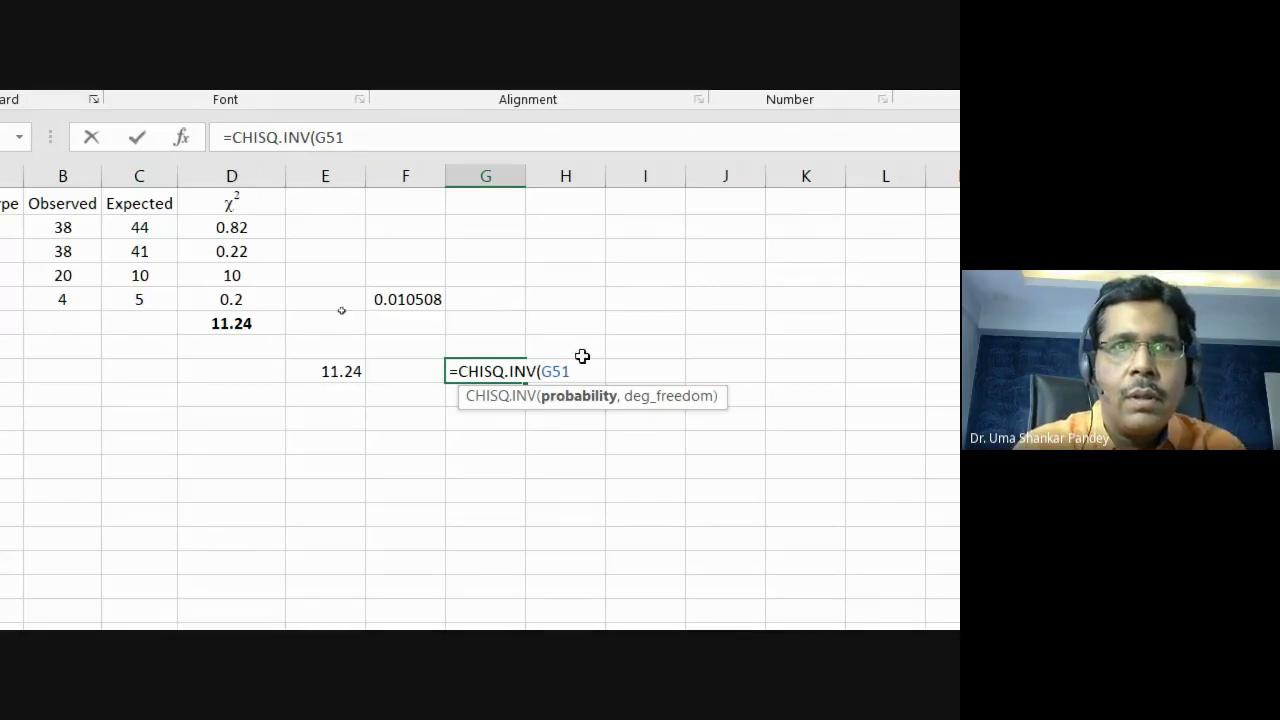
drag(571, 371, 535, 371)
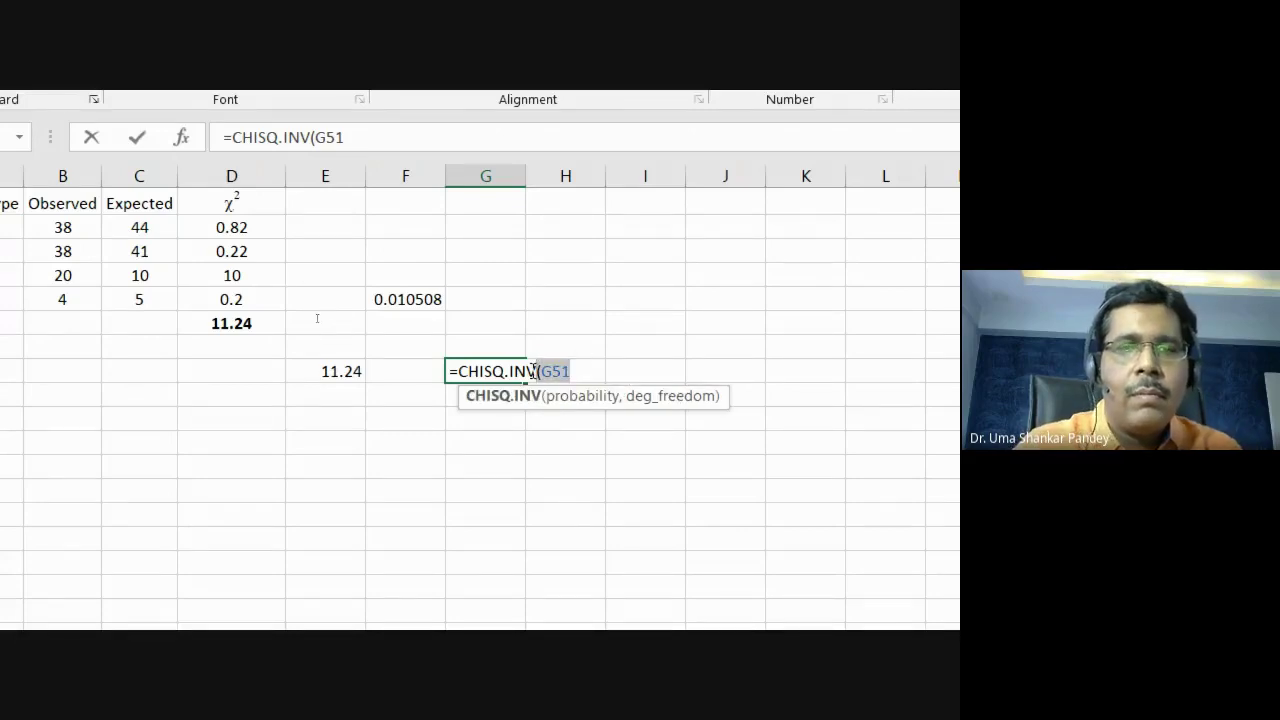
key(BackSpace)
key(BackSpace)
key(BackSpace)
key(BackSpace)
key(BackSpace)
key(BackSpace)
key(BackSpace)
key(BackSpace)
key(BackSpace)
key(BackSpace)
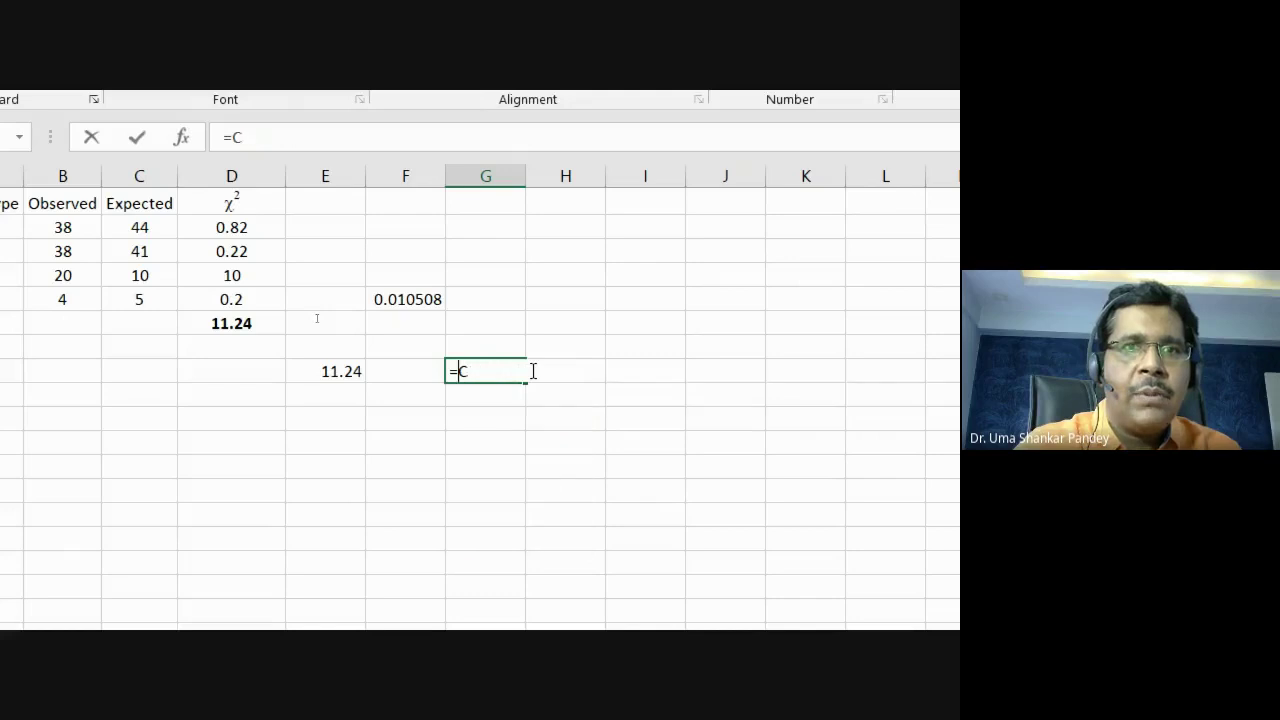
- Try to enter 1 minus the F5 p-value in G5, and undo that entry and the clearing of F5
click(490, 297)
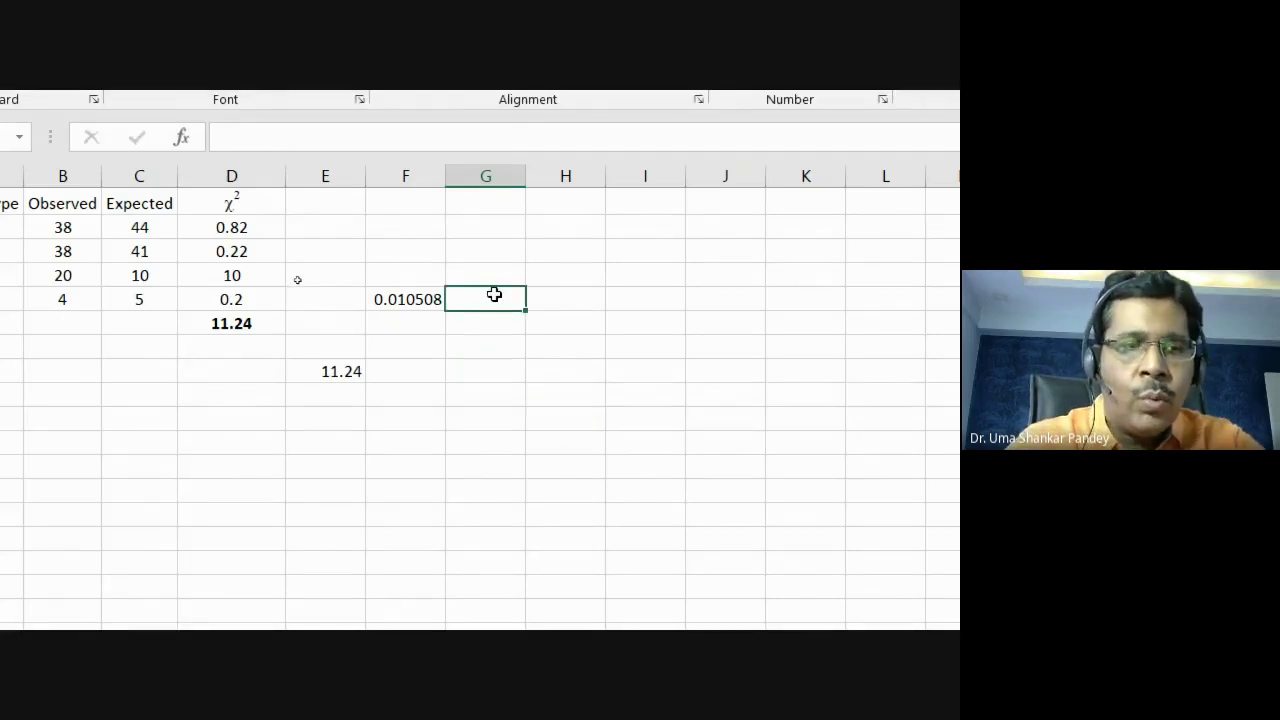
text(1-)
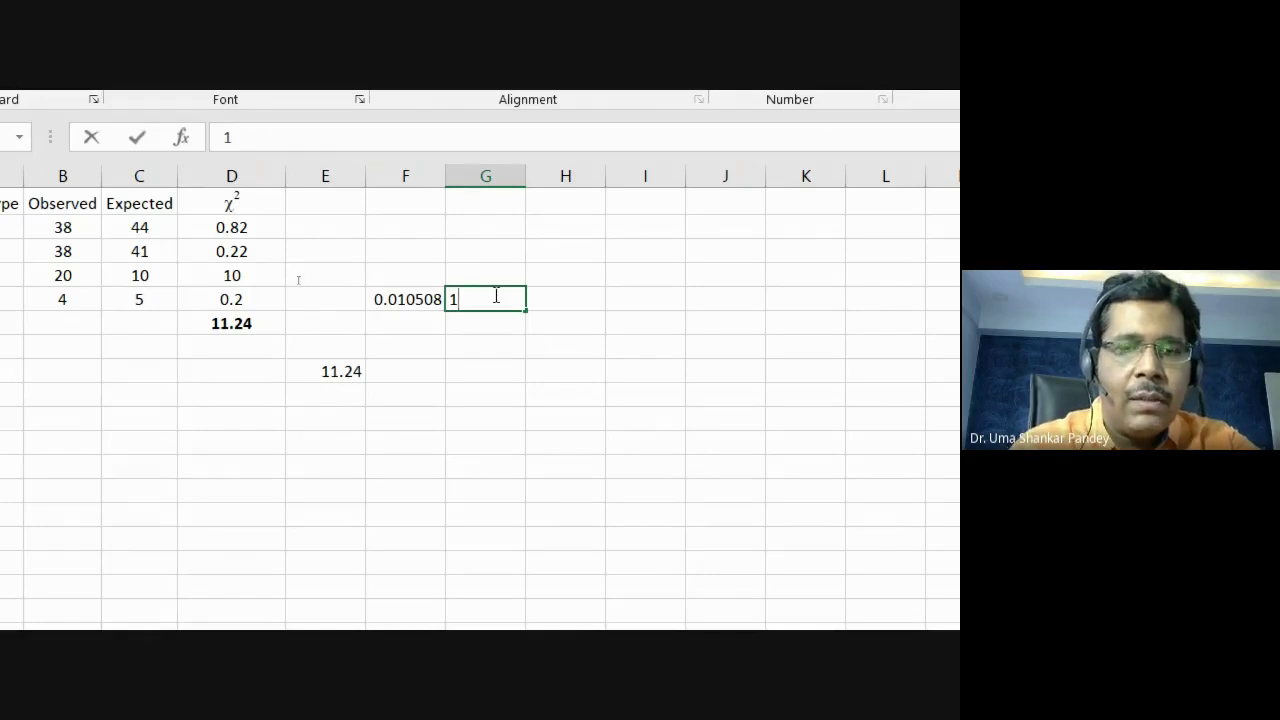
click(418, 300)
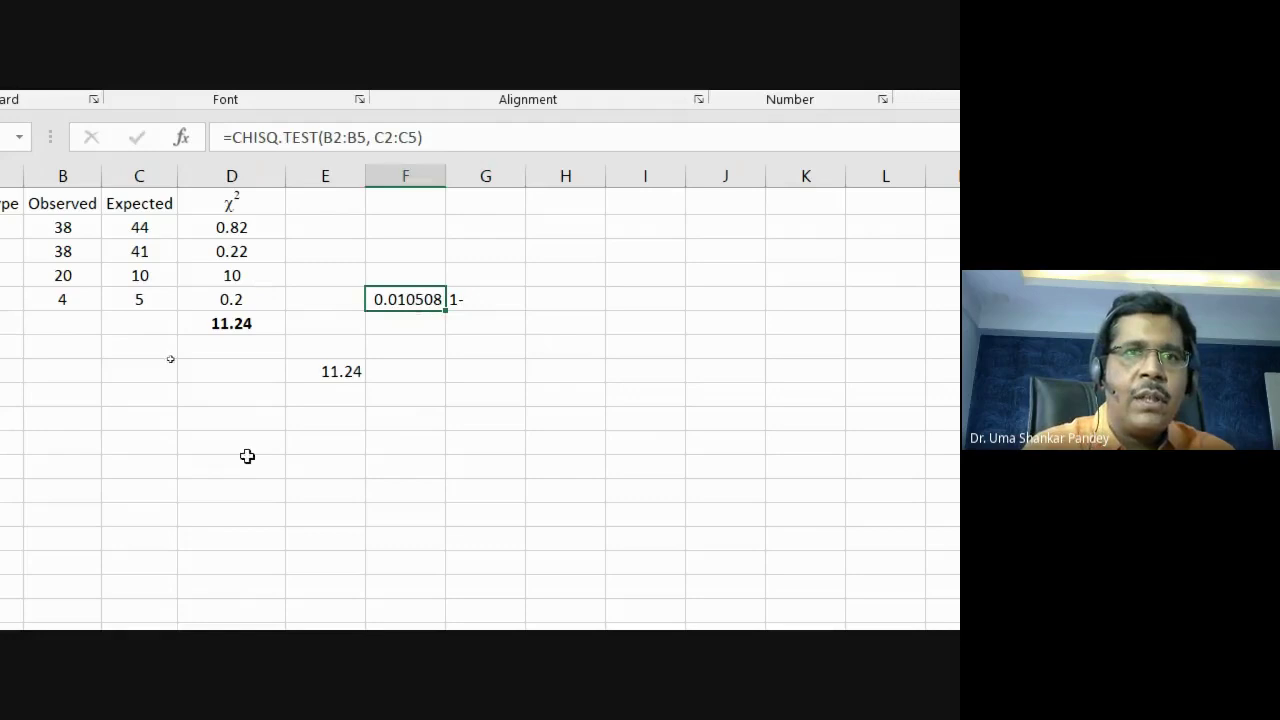
click(475, 299)
click(418, 298)
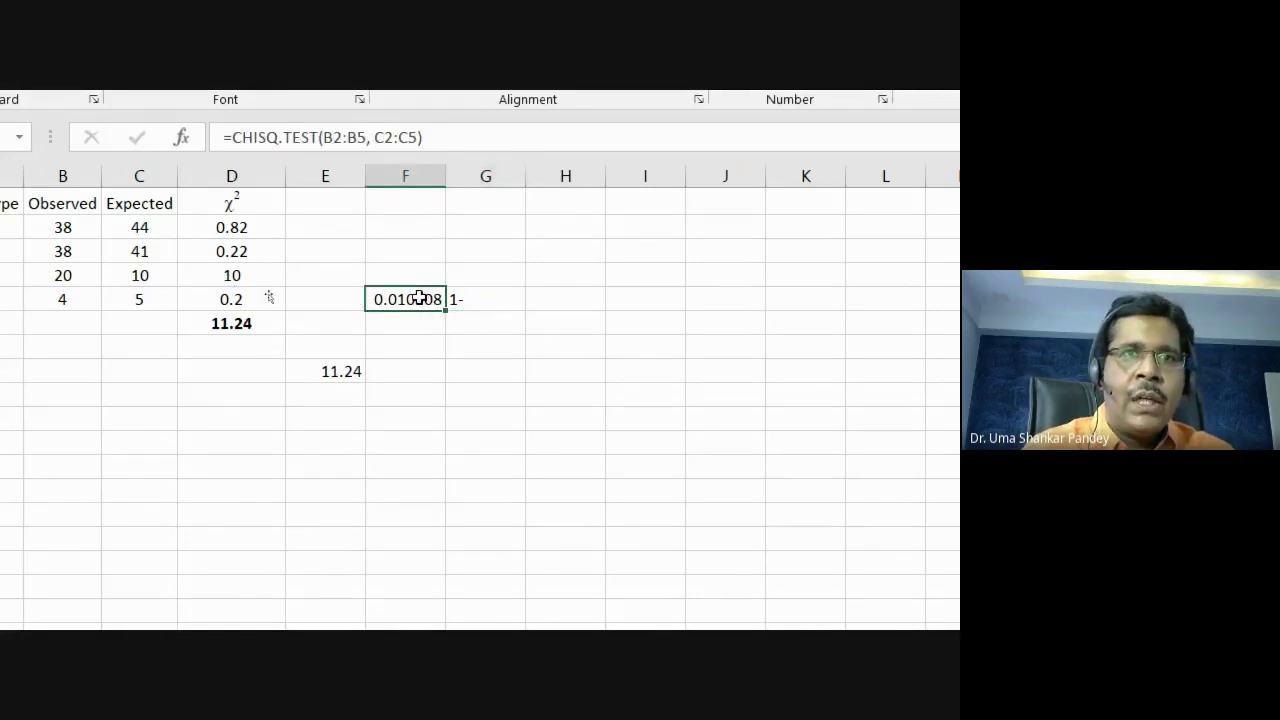
click(463, 294)
click(409, 300)
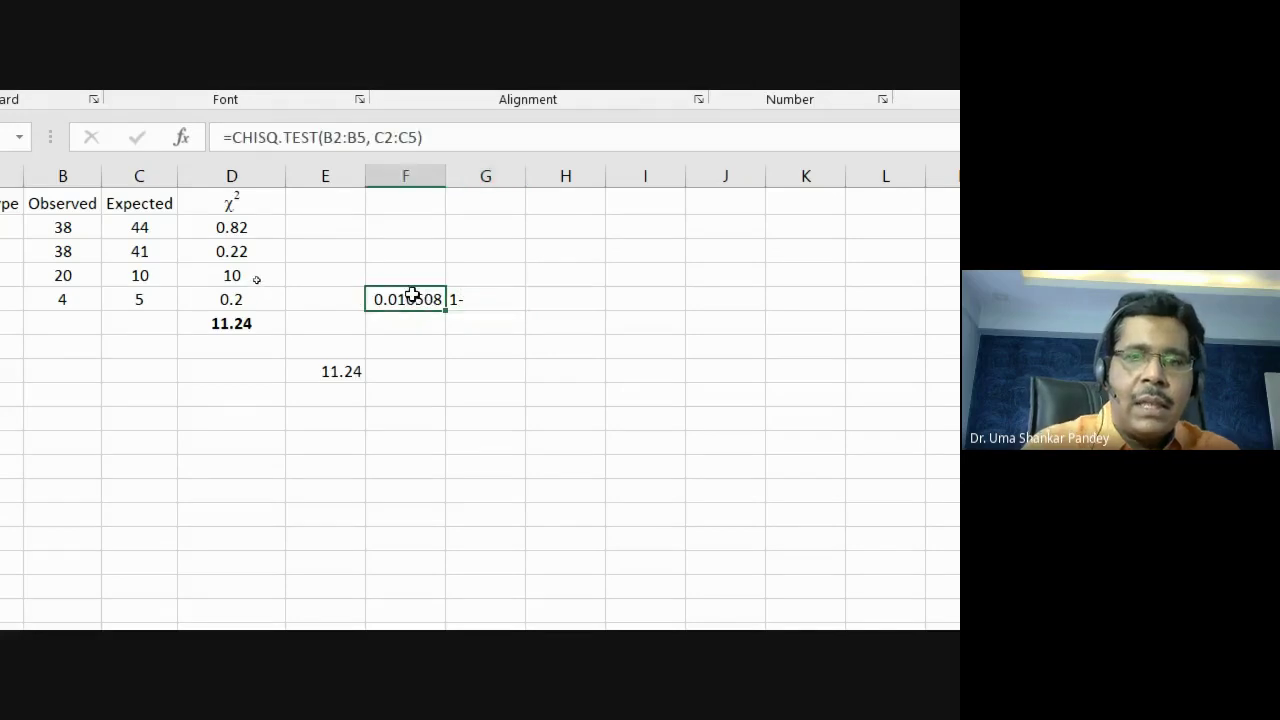
key(Delete)
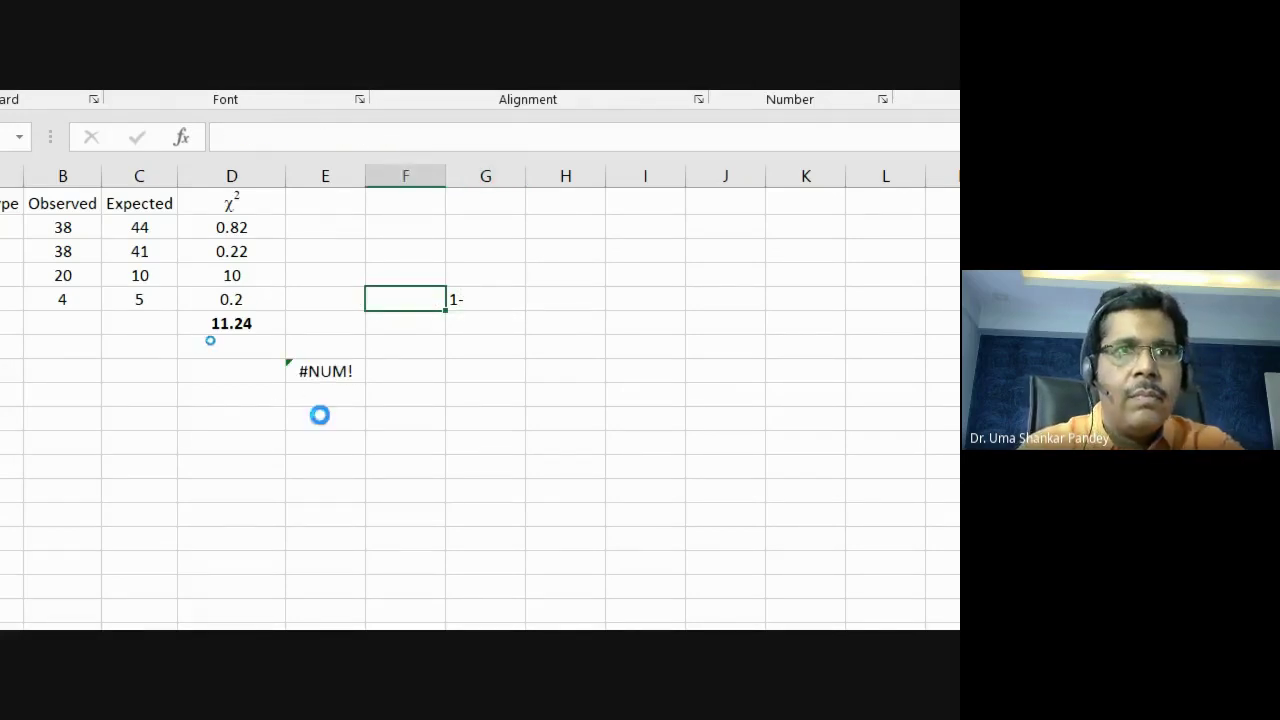
key(ctrl+z)
key(ctrl+z)
- Enter =CHISQ.INV(.95, 3) in cell G8 to compute the critical chi-square value at 0.95 probability with 3 degrees of freedom
click(503, 375)
double_click(491, 372)
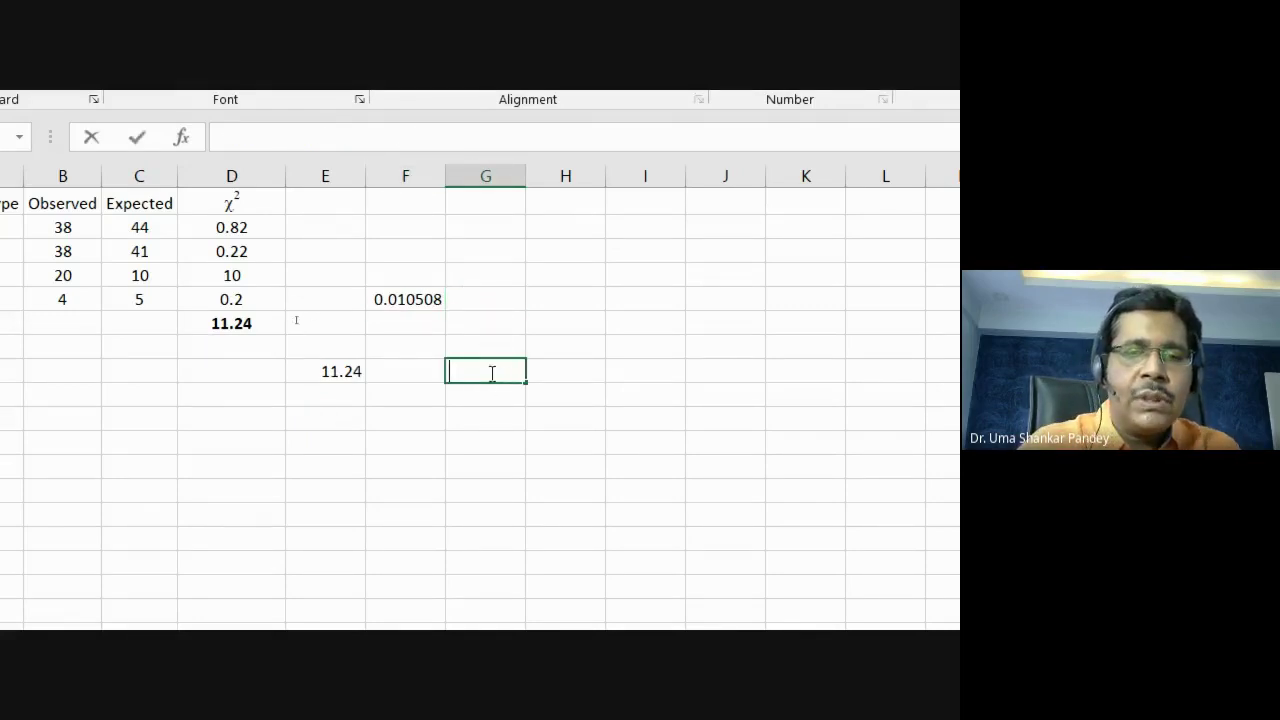
text(=ch)
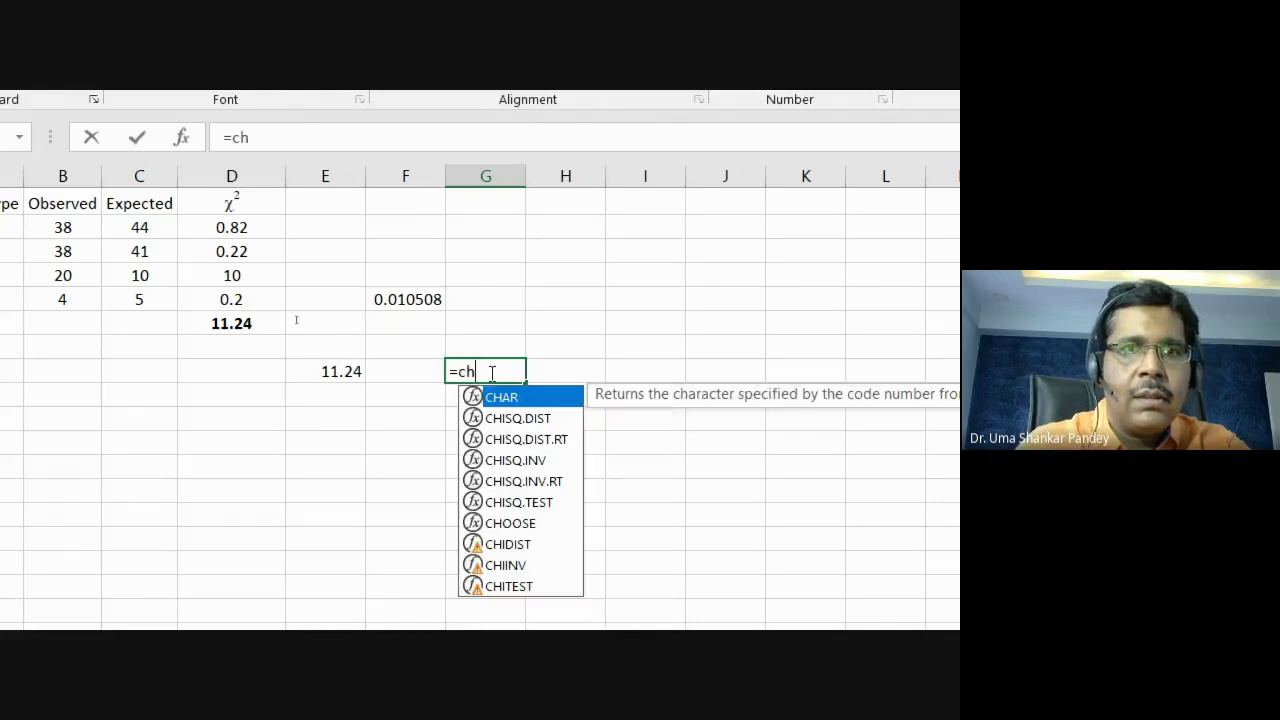
click(540, 460)
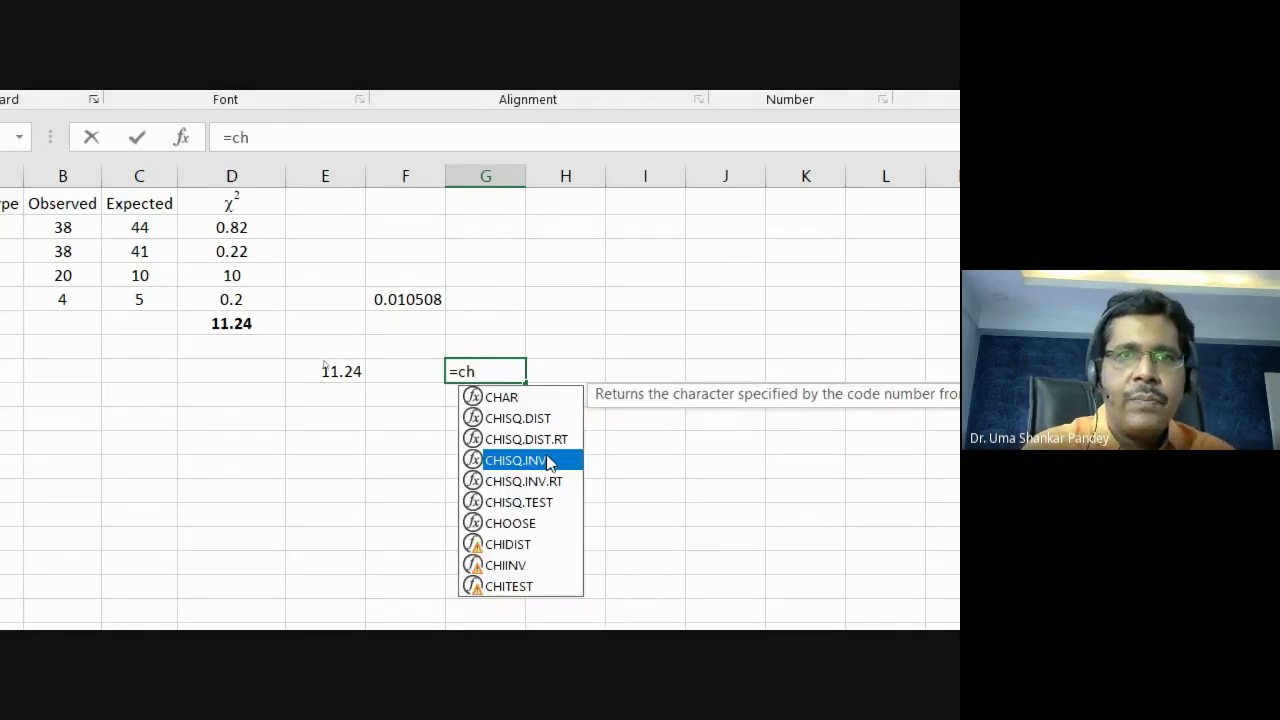
double_click(540, 460)
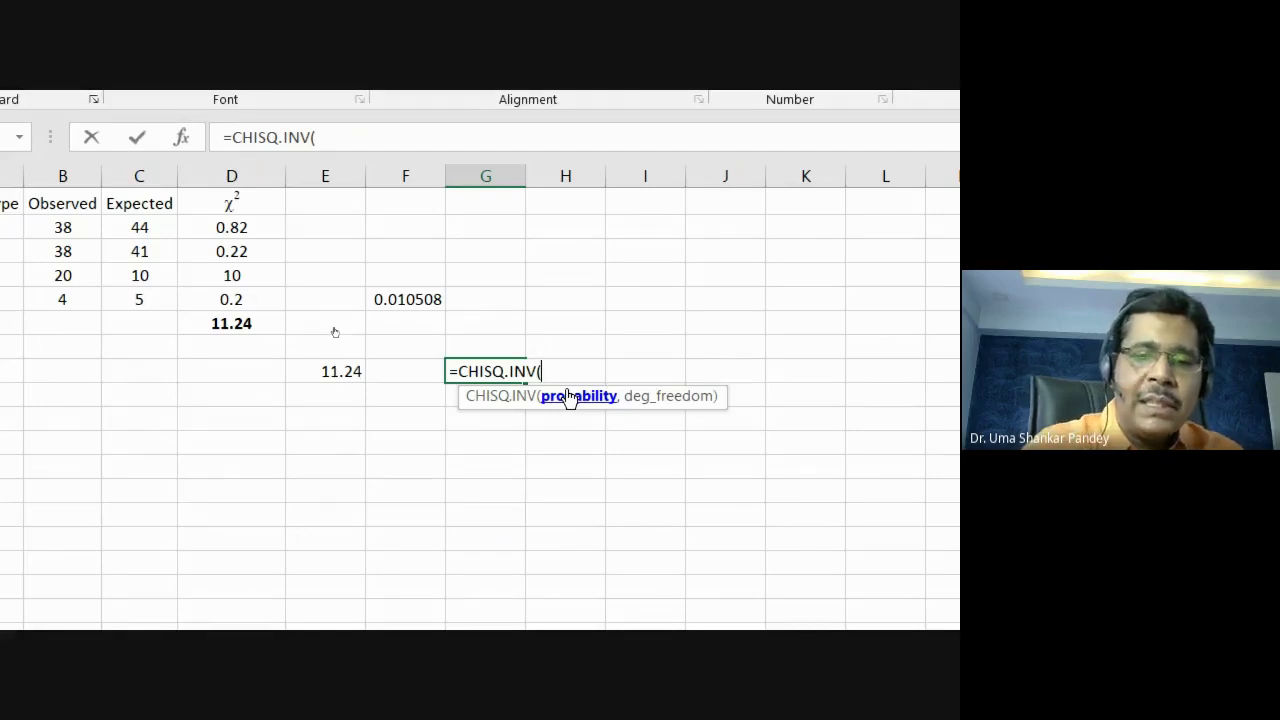
text(.95)
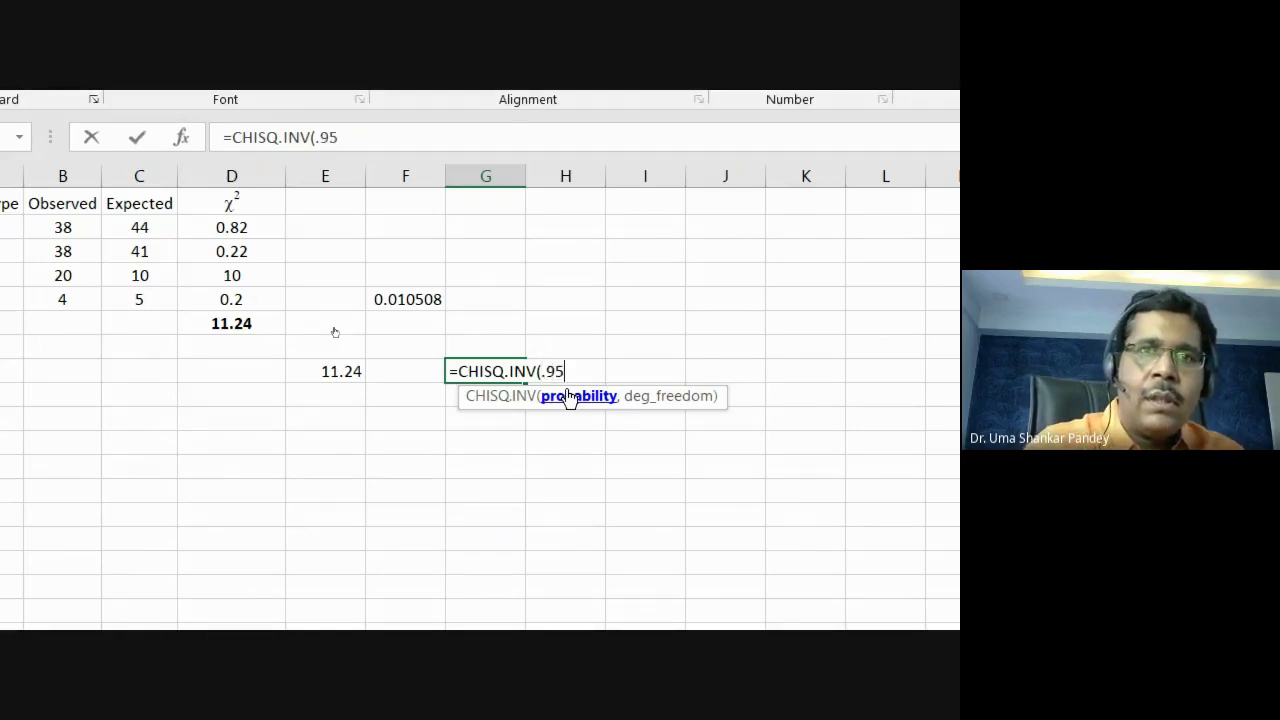
text(,)
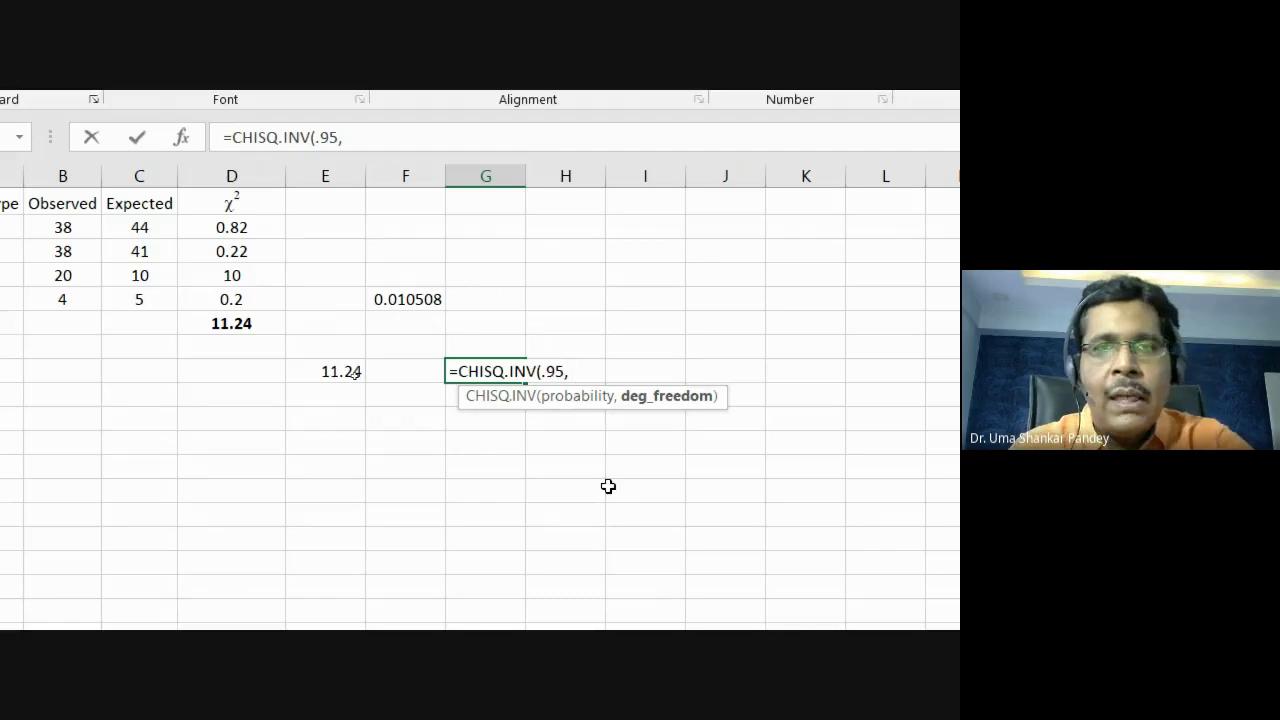
text(3)
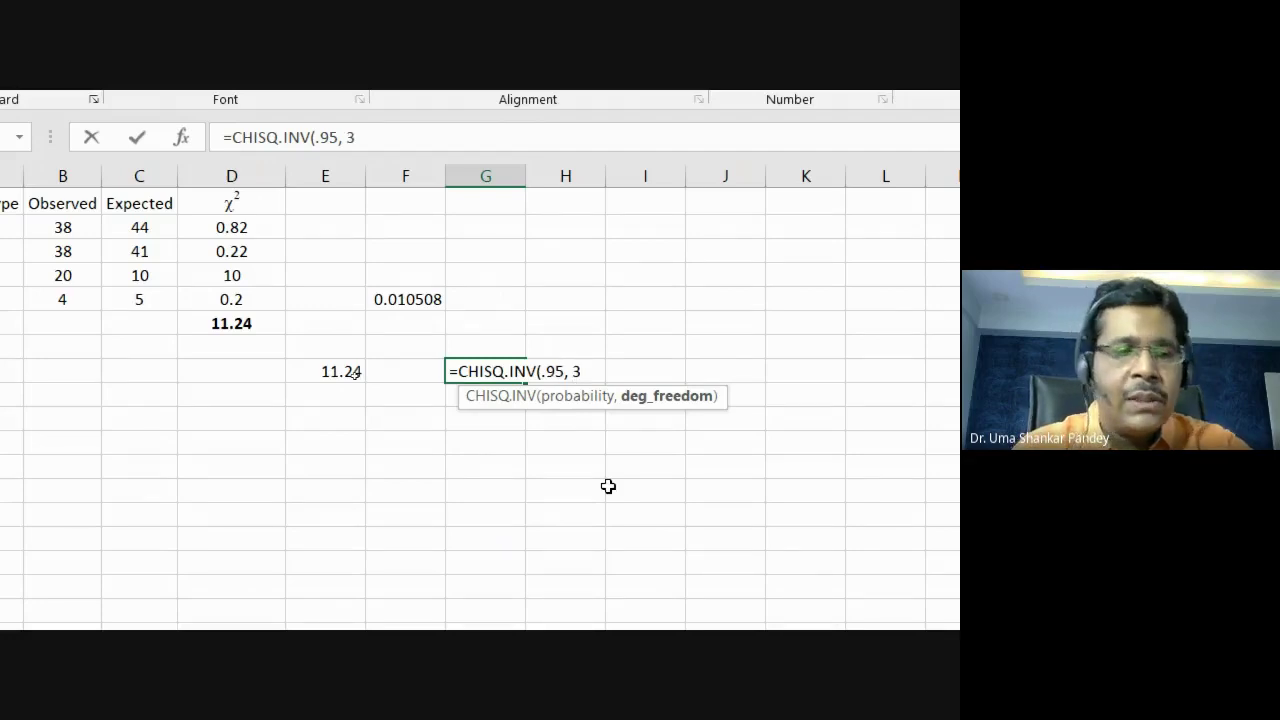
text())
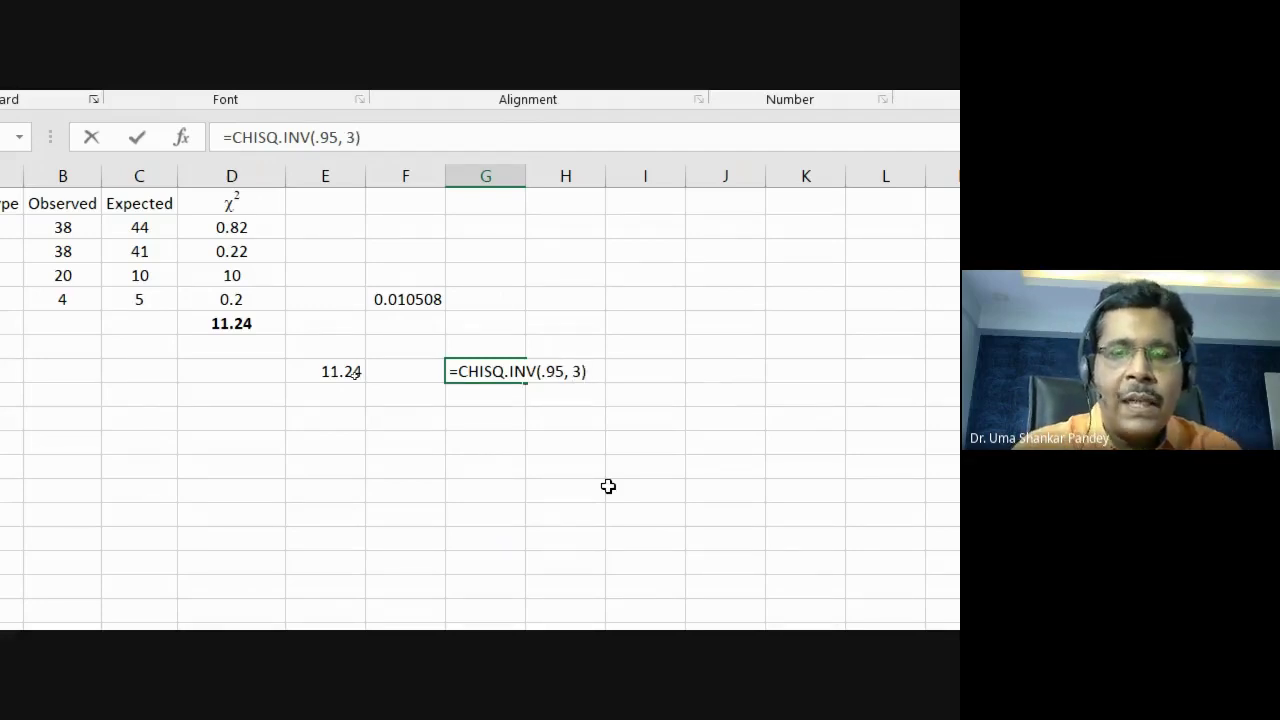
key(Return)
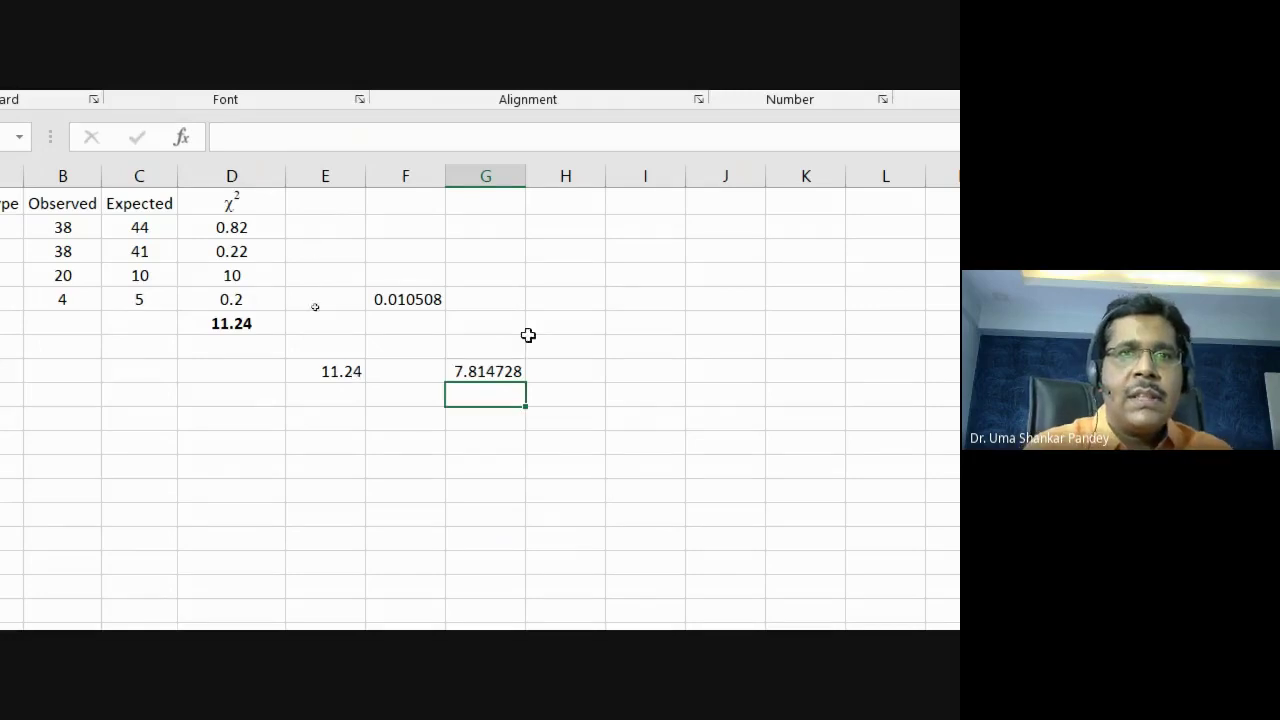
- Compare the critical chi-square value in G8 with the calculated chi-square value in E8
click(490, 372)
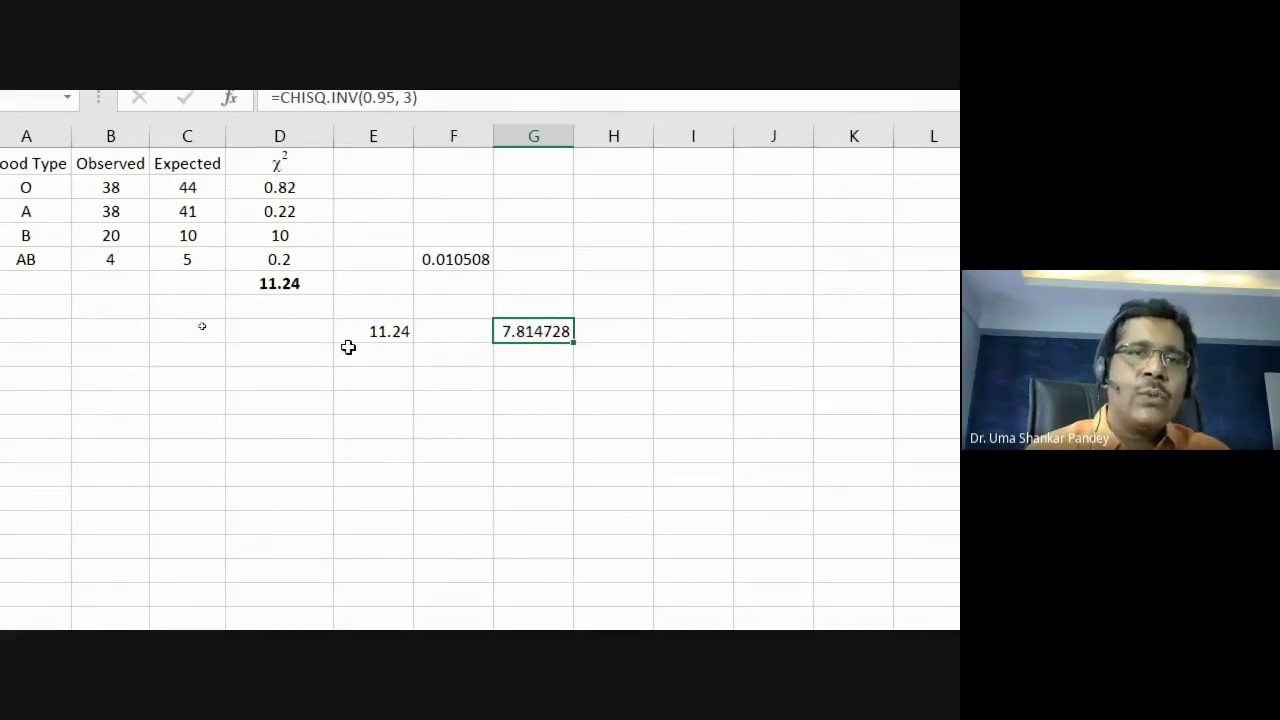
click(379, 331)
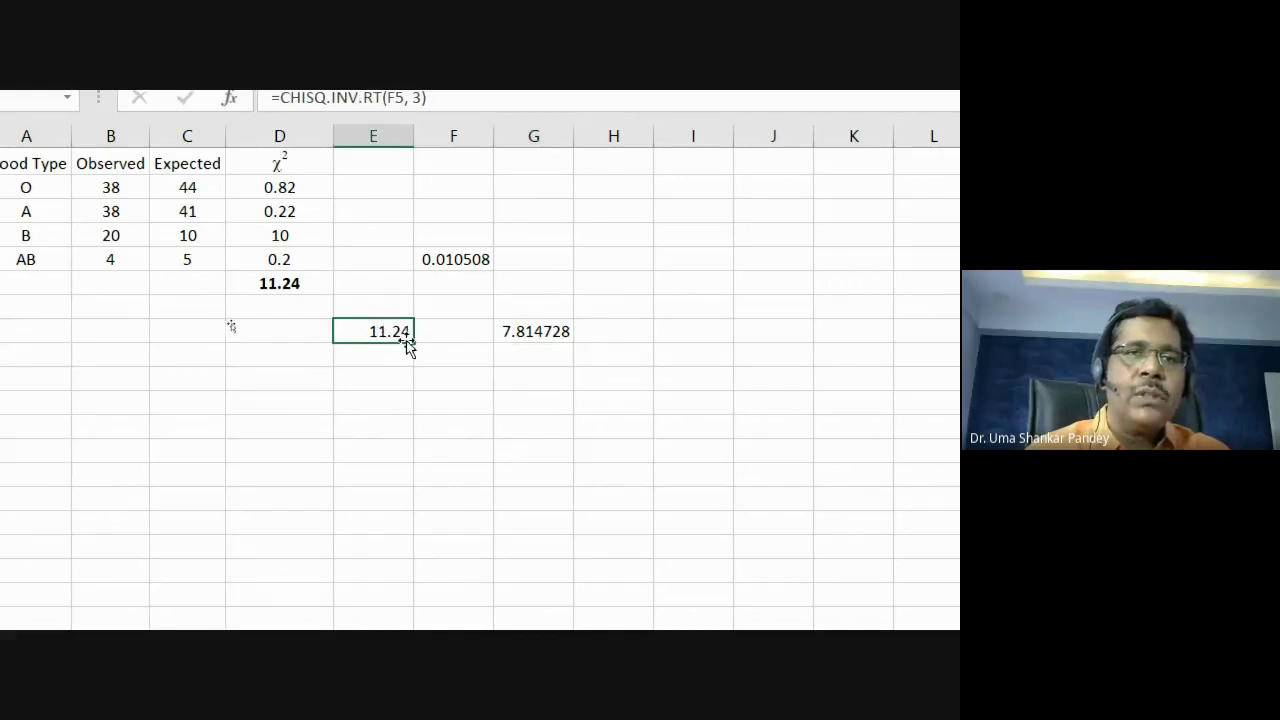
click(530, 336)
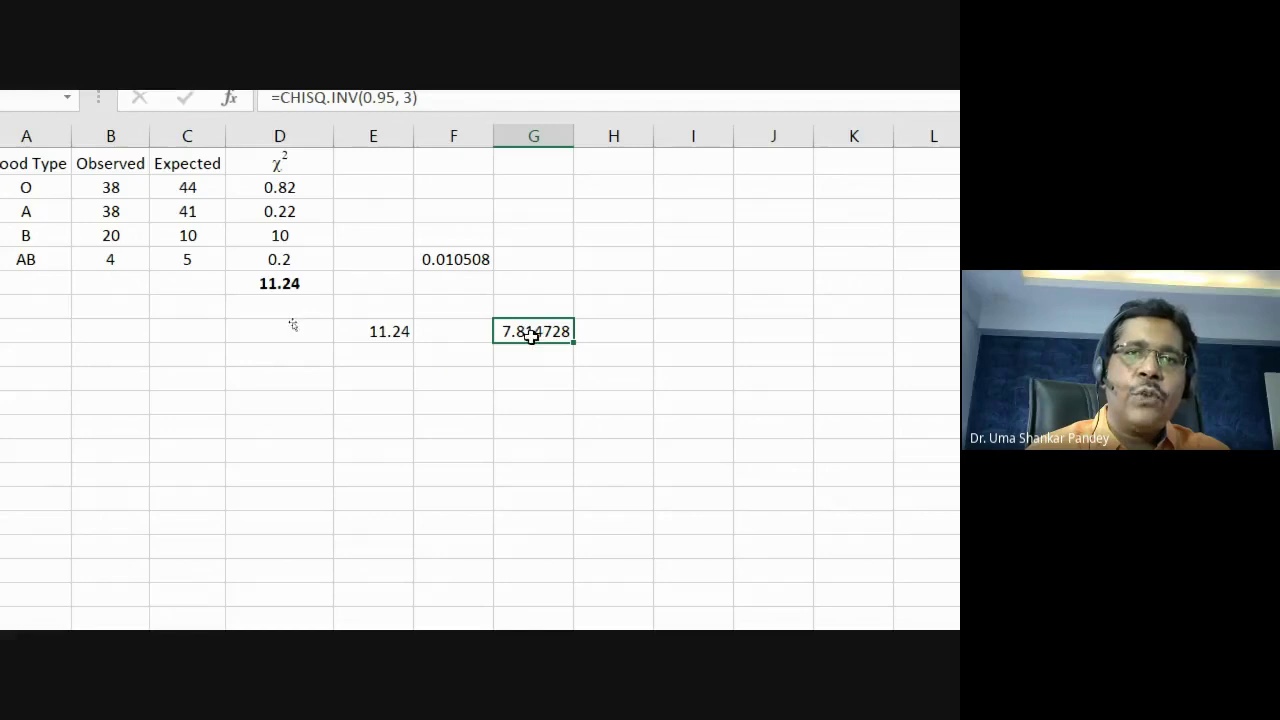
click(530, 258)
text(=)
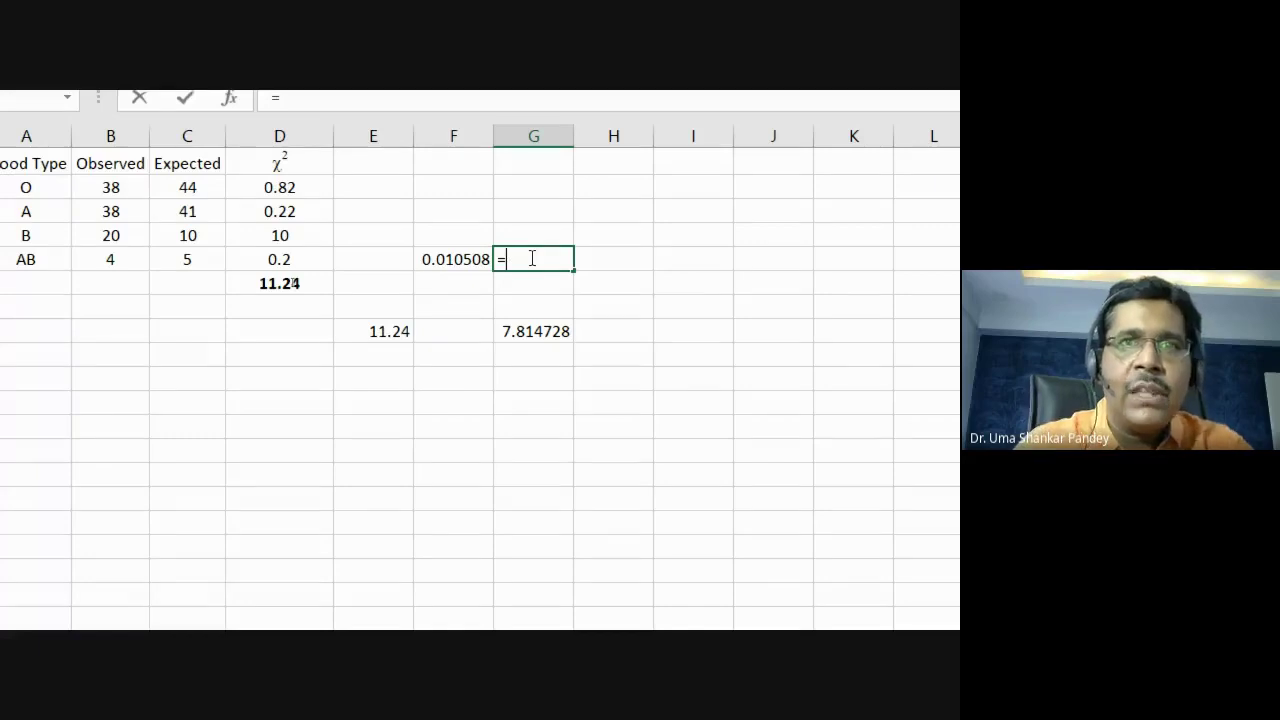
text(chi)
click(566, 334)
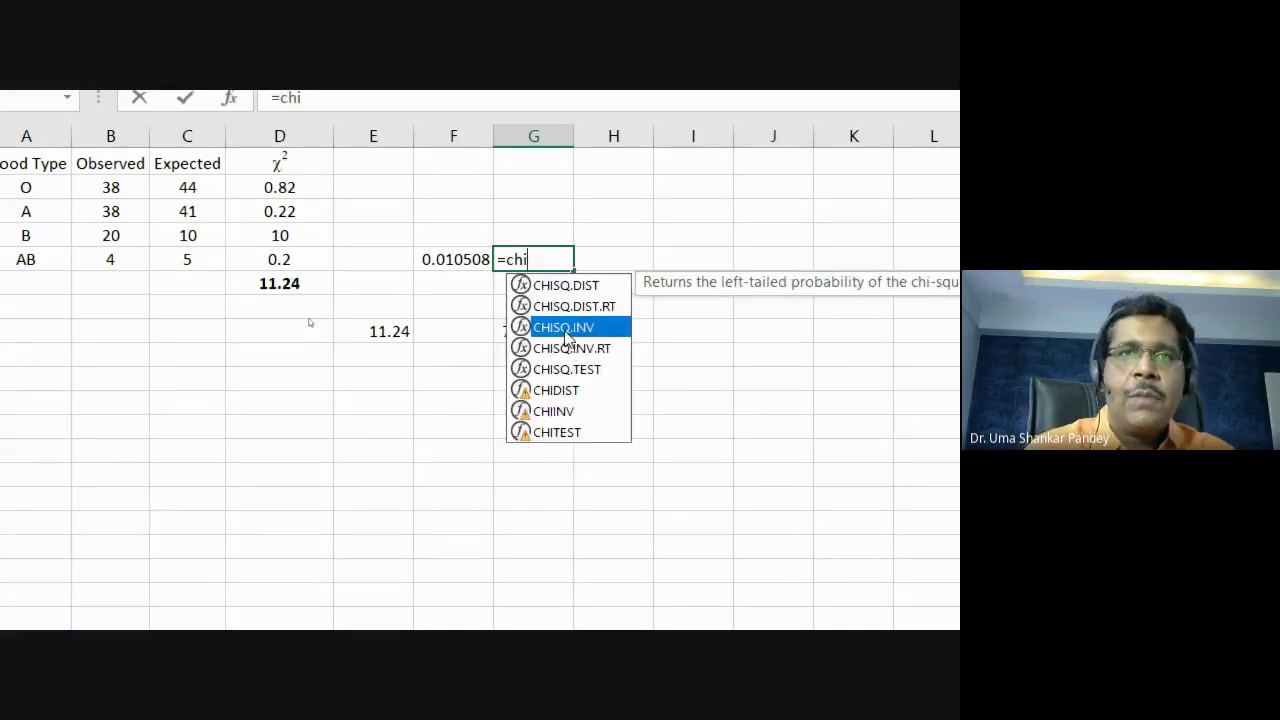
double_click(566, 334)
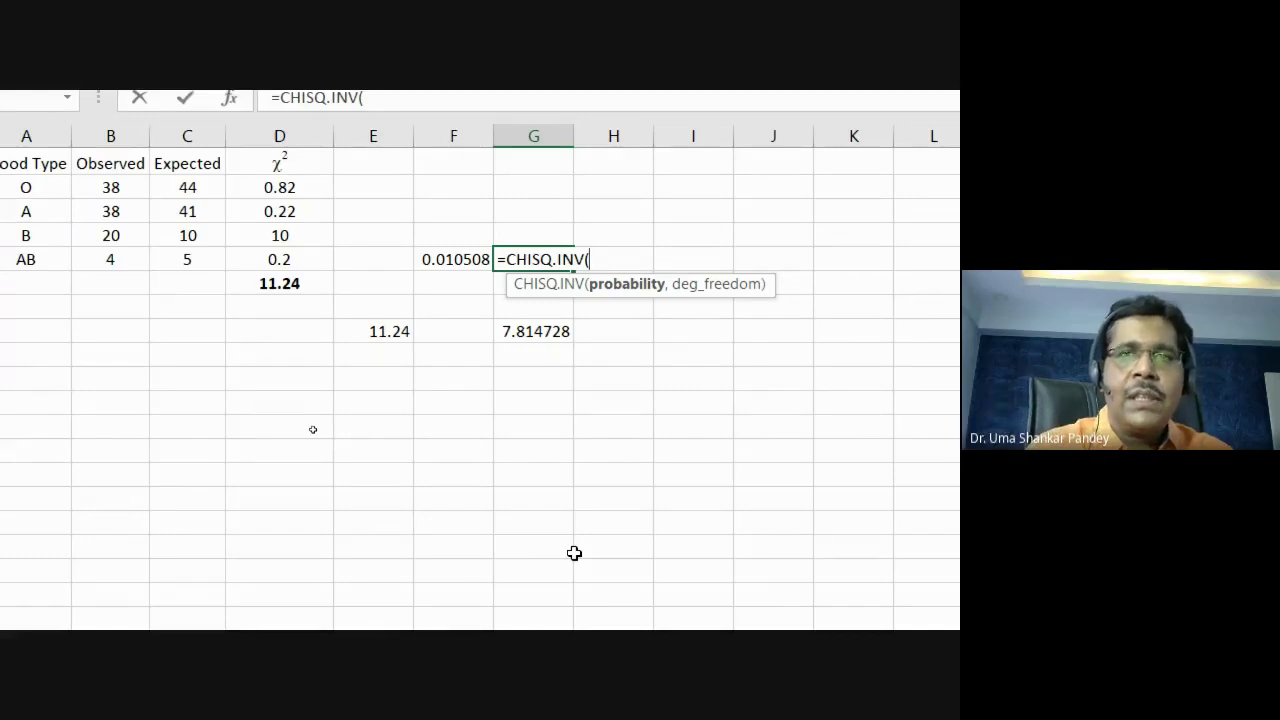
click(541, 336)
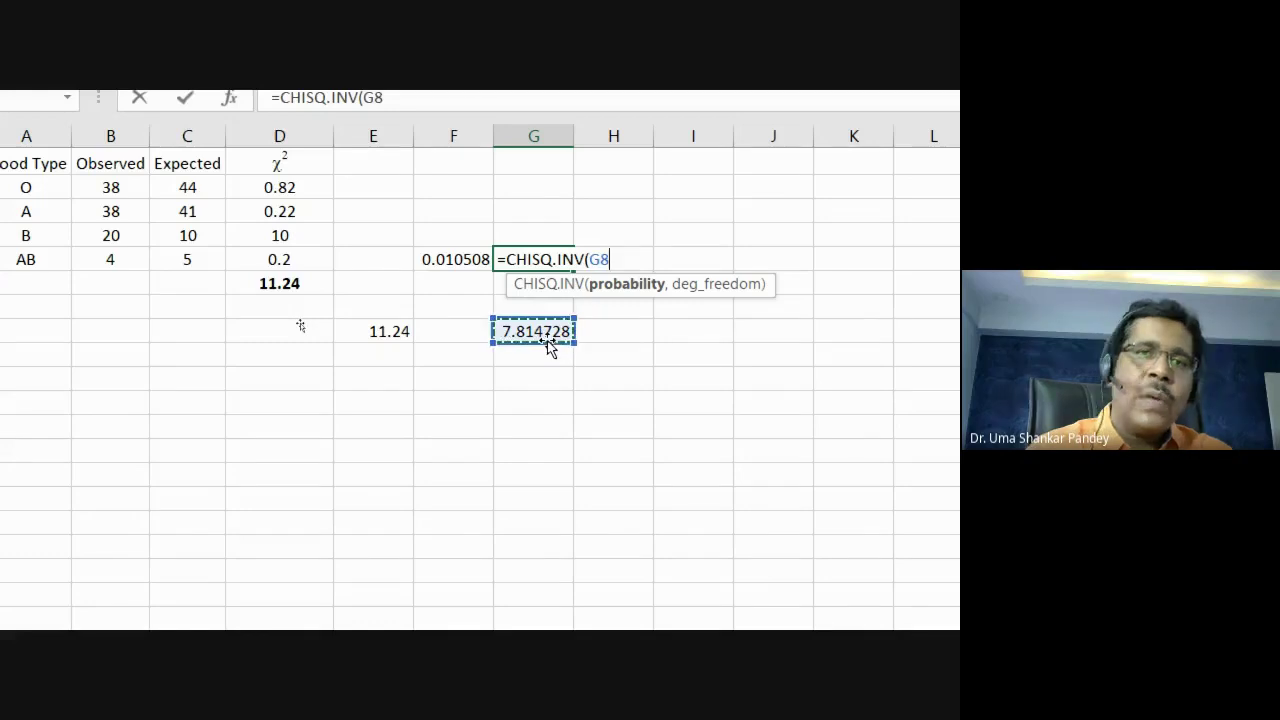
click(371, 332)
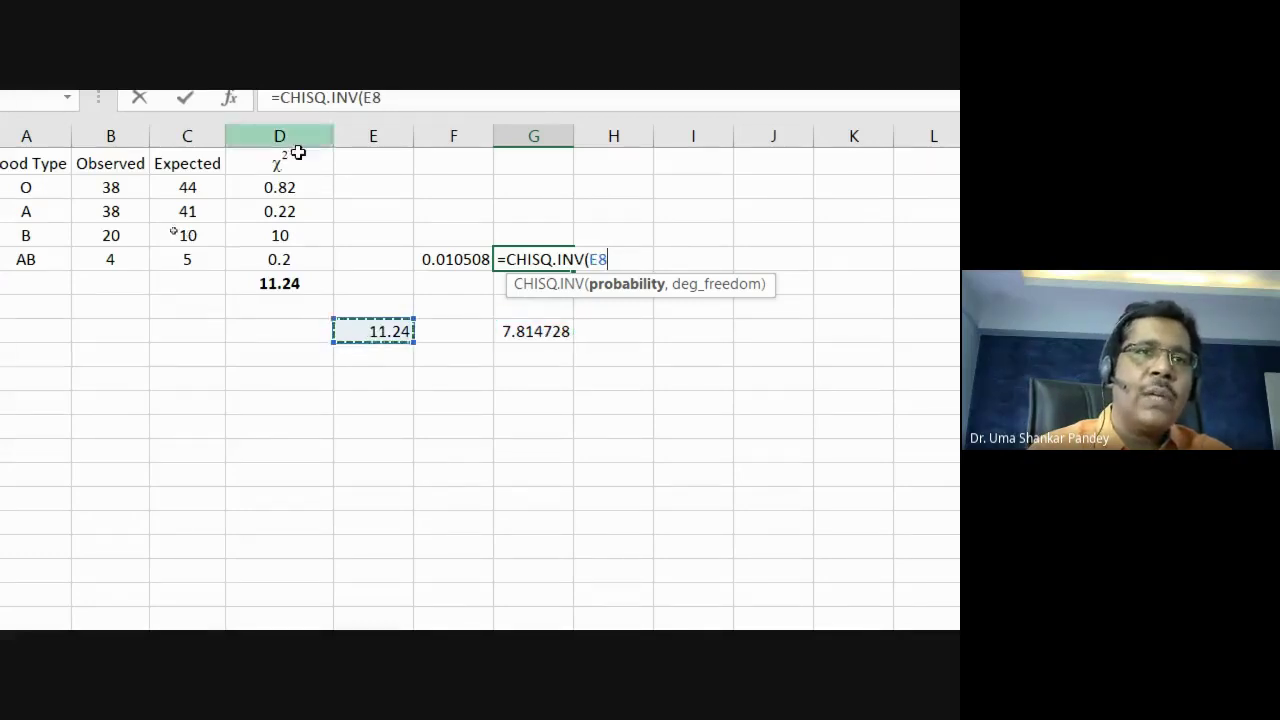
click(278, 285)
click(398, 331)
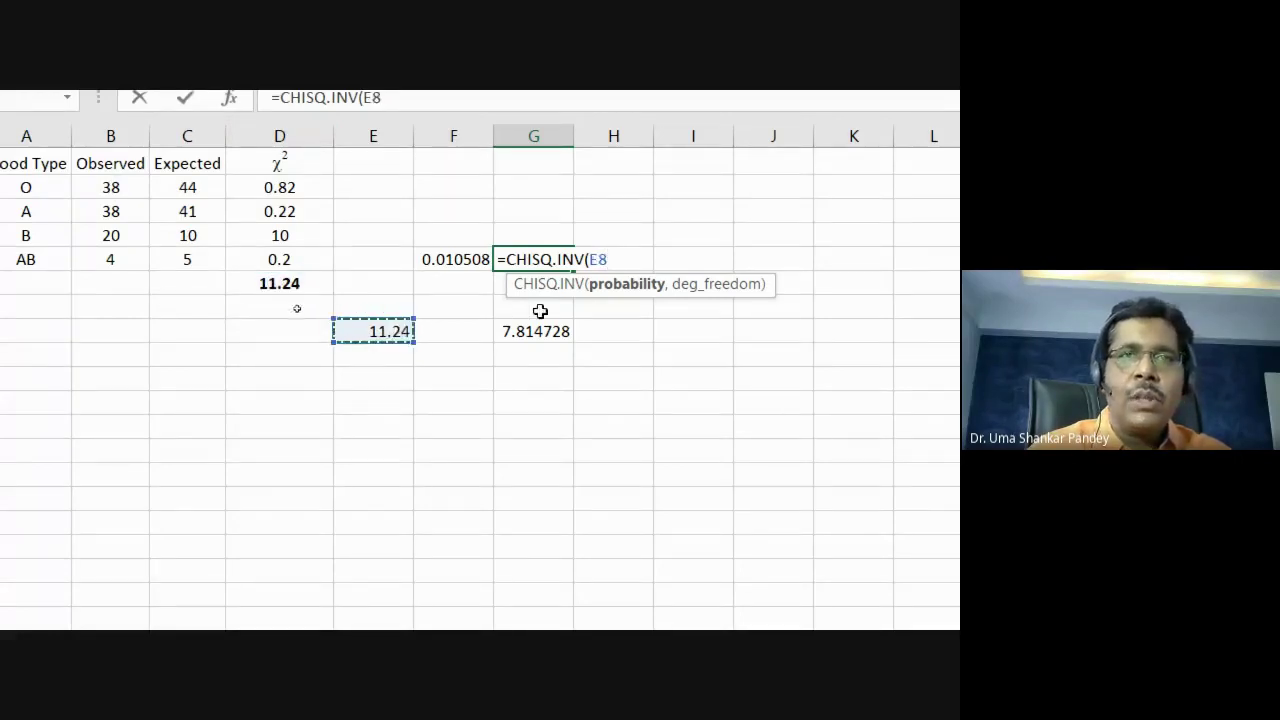
click(541, 330)
click(378, 336)
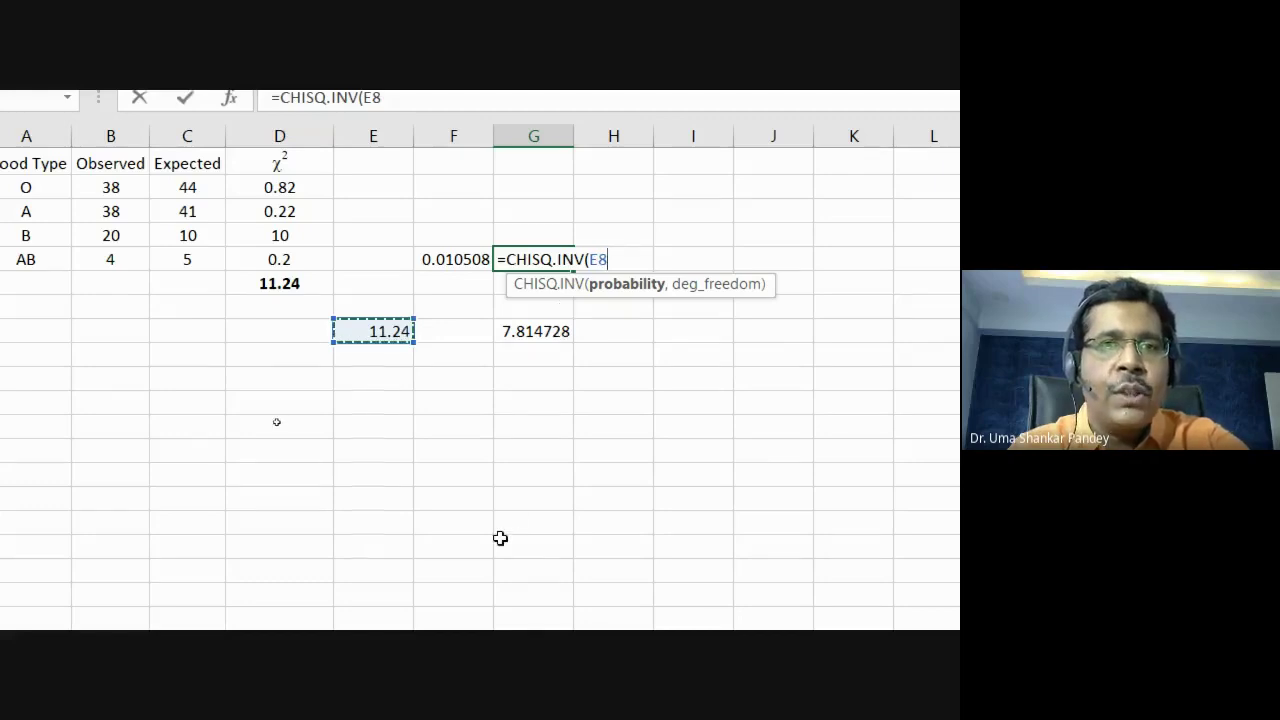
key(Escape)
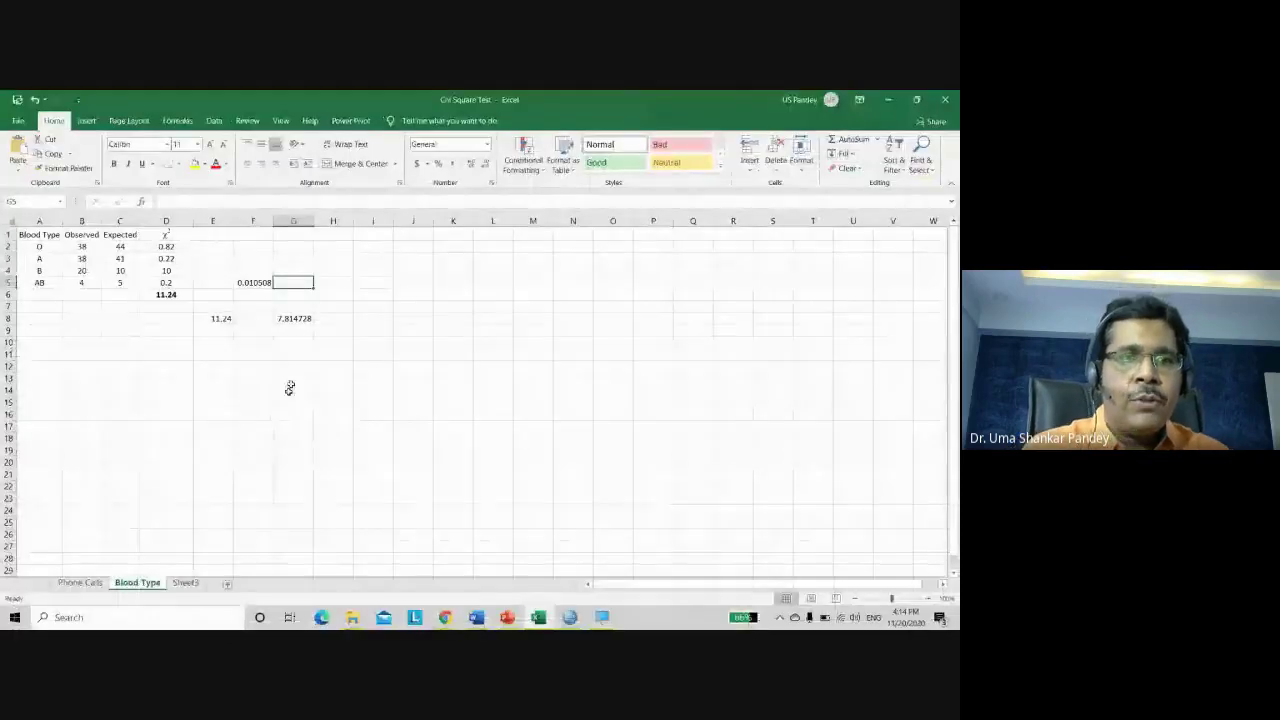
- Switch to the Chi Square Statistics presentation in PowerPoint and start the slide show from the current slide
click(508, 617)
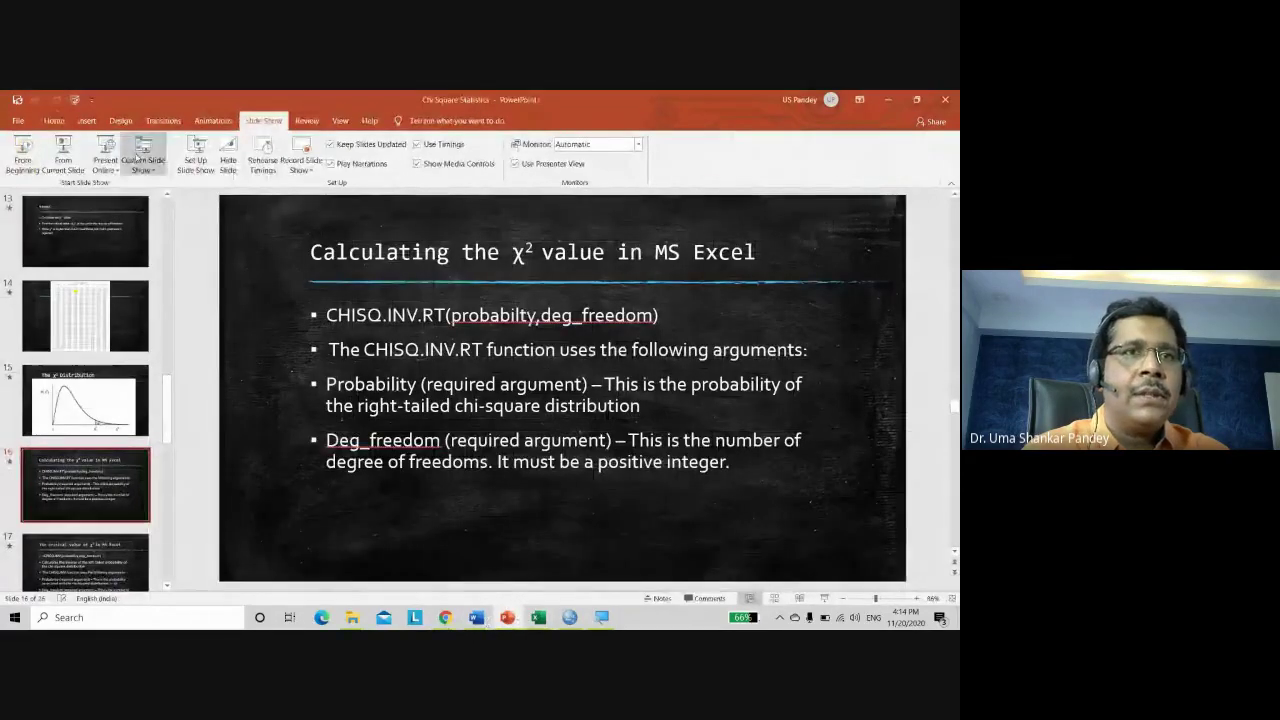
click(78, 163)
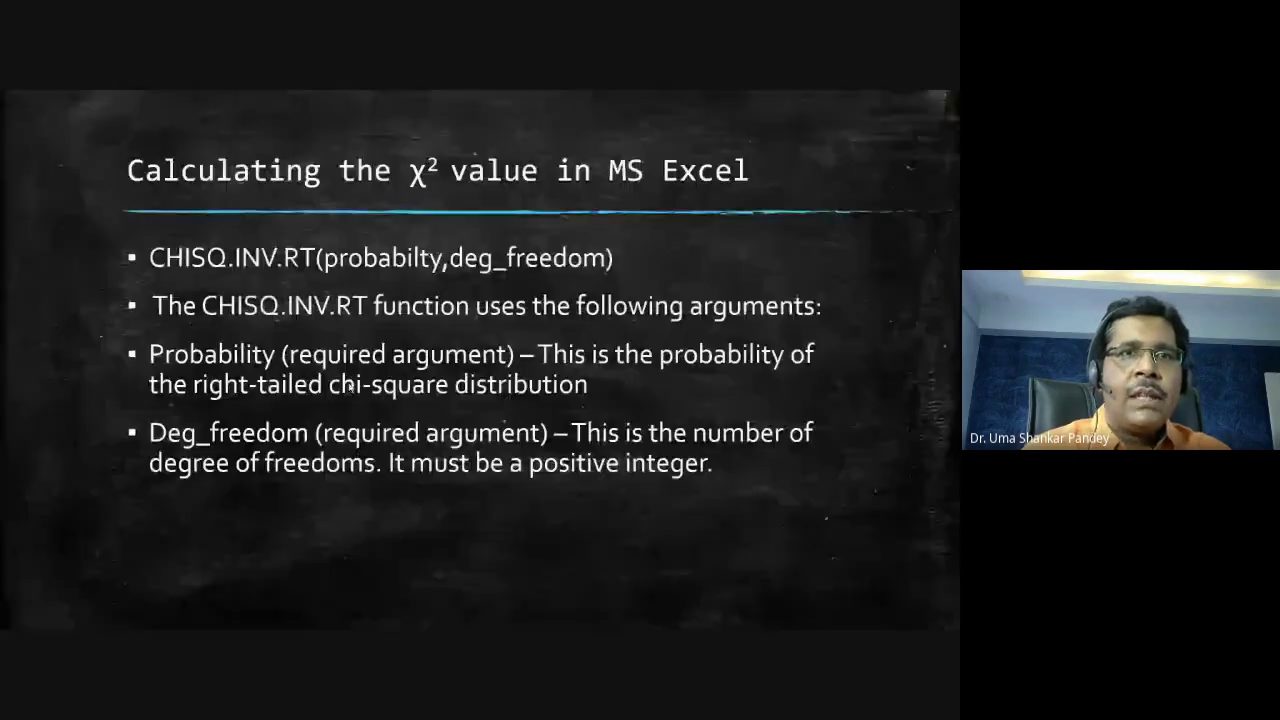